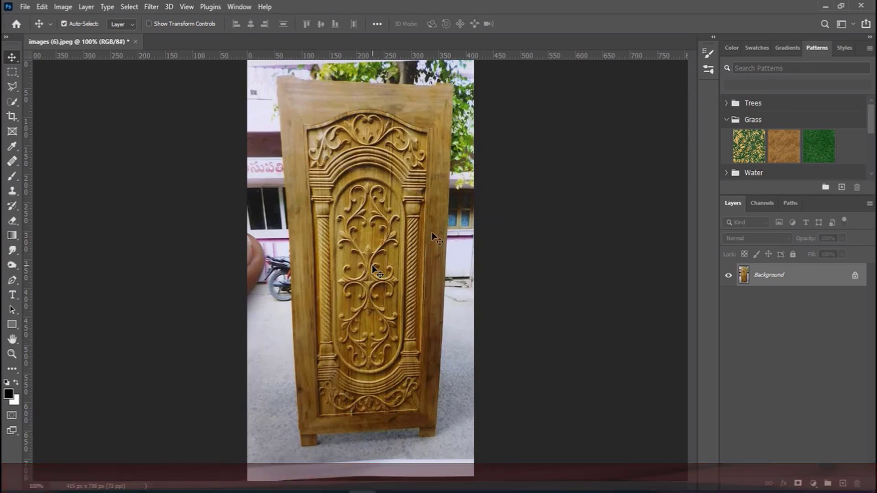
# Duplicate the Background layer with the door photo and rotate the copy 90° counterclockwise
pyautogui.click(791, 276)
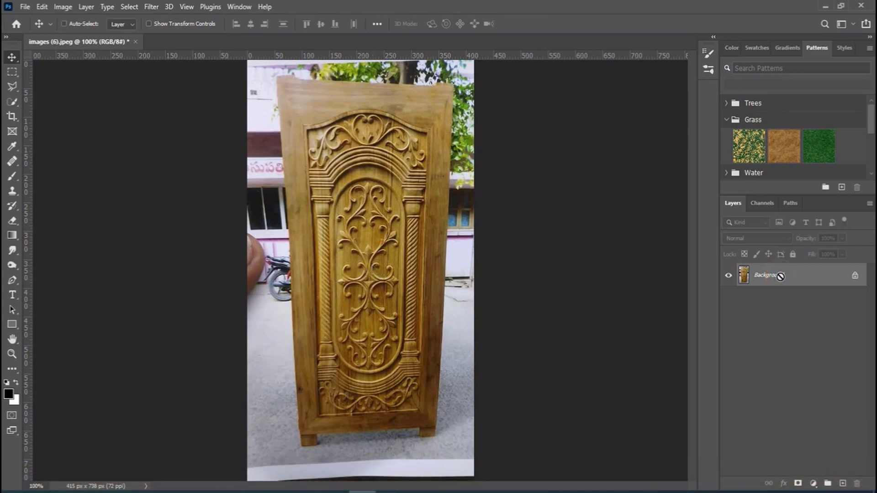
pyautogui.hotkey('ctrl', 'j')
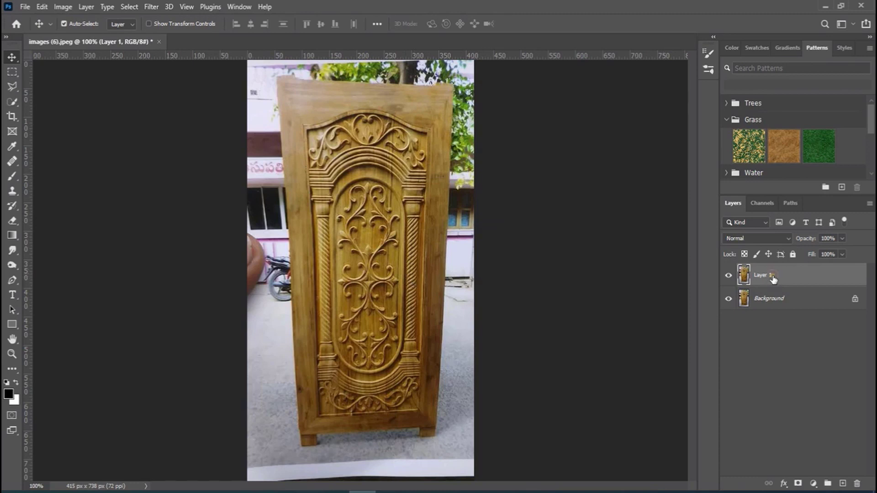
pyautogui.click(43, 8)
pyautogui.moveTo(63, 271)
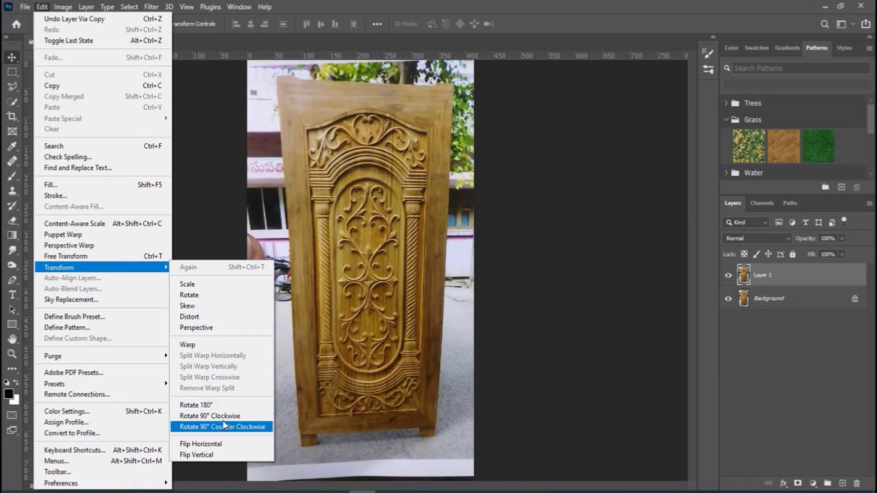
pyautogui.click(222, 427)
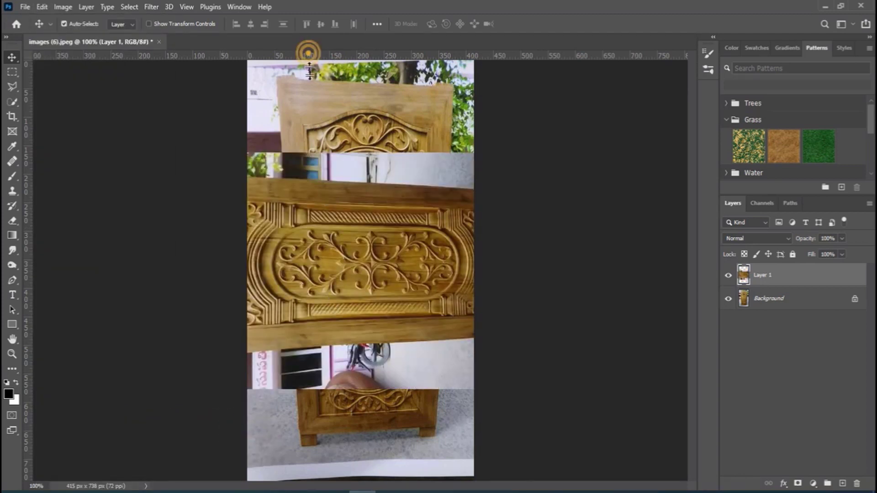
# Place a horizontal guide along the lower edge of the upper rope-pattern column on the rotated door
pyautogui.moveTo(309, 57); pyautogui.dragTo(310, 217)
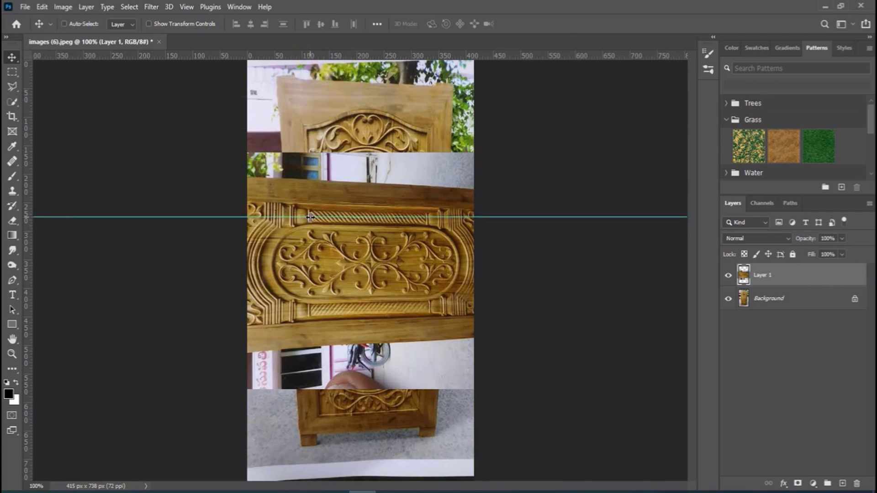
pyautogui.hotkey('ctrl', '+')
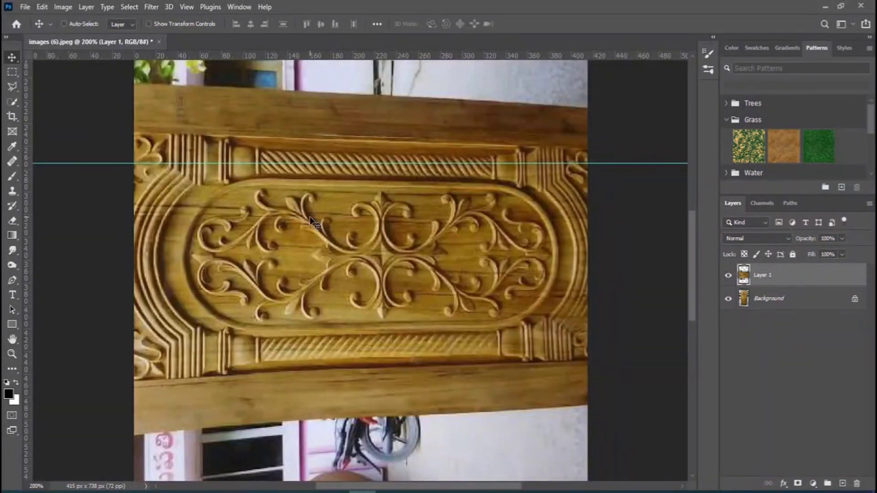
pyautogui.hotkey('ctrl', '+')
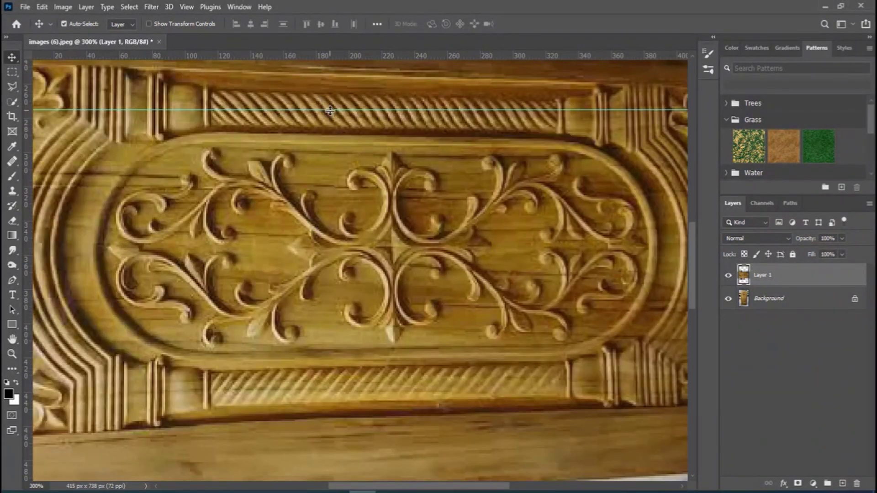
pyautogui.moveTo(330, 110); pyautogui.dragTo(327, 129)
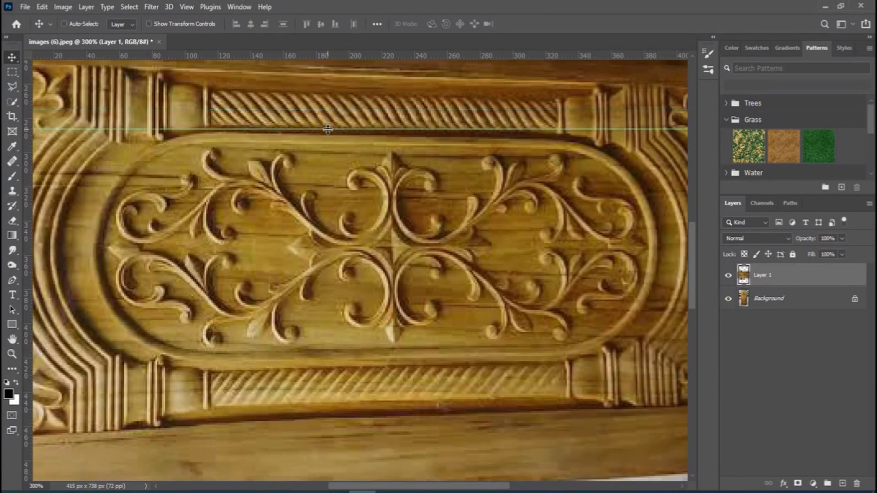
pyautogui.hotkey('ctrl', '0')
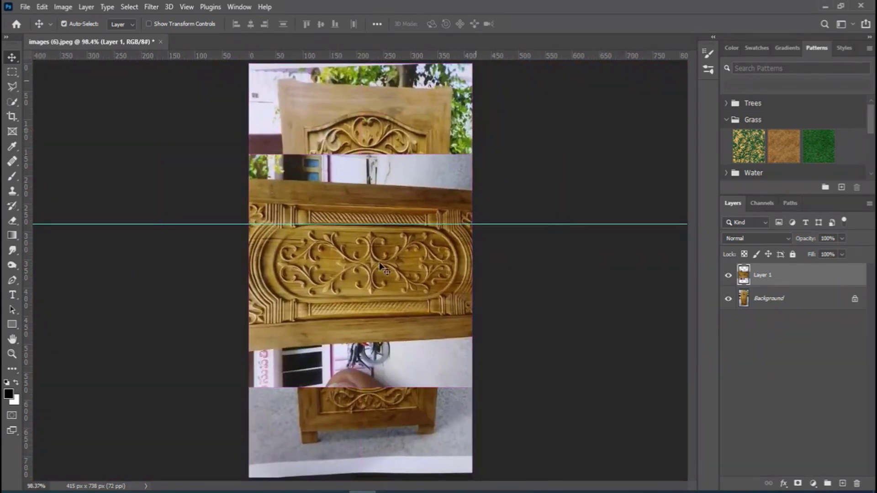
# Rotate Layer 1 by -1° to level the carved column with the guide, and remove the guide
pyautogui.hotkey('ctrl', 't')
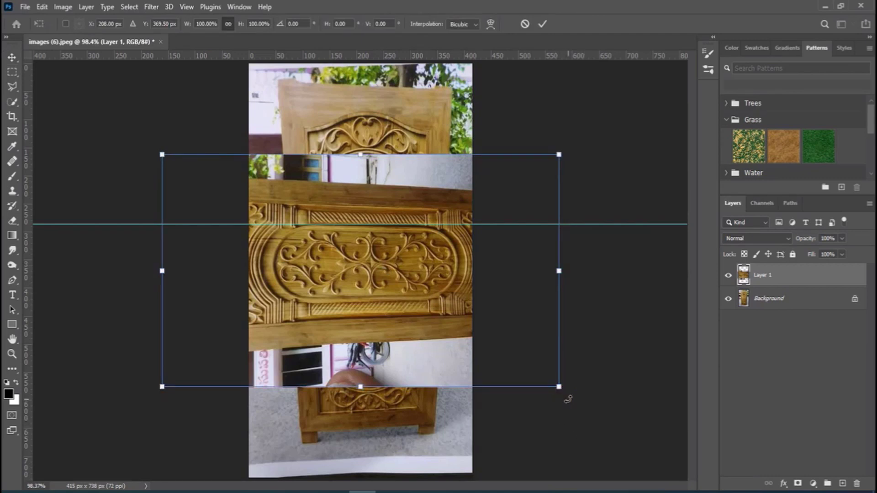
pyautogui.moveTo(569, 399); pyautogui.dragTo(571, 396)
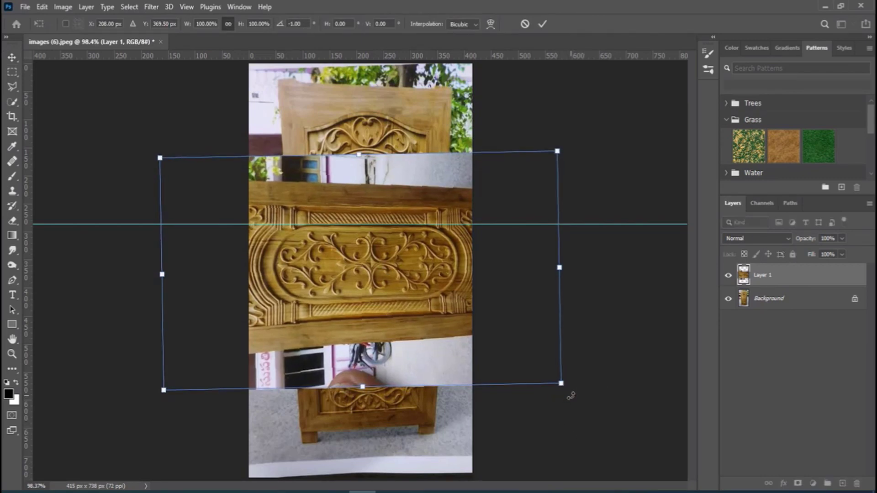
pyautogui.press('Return')
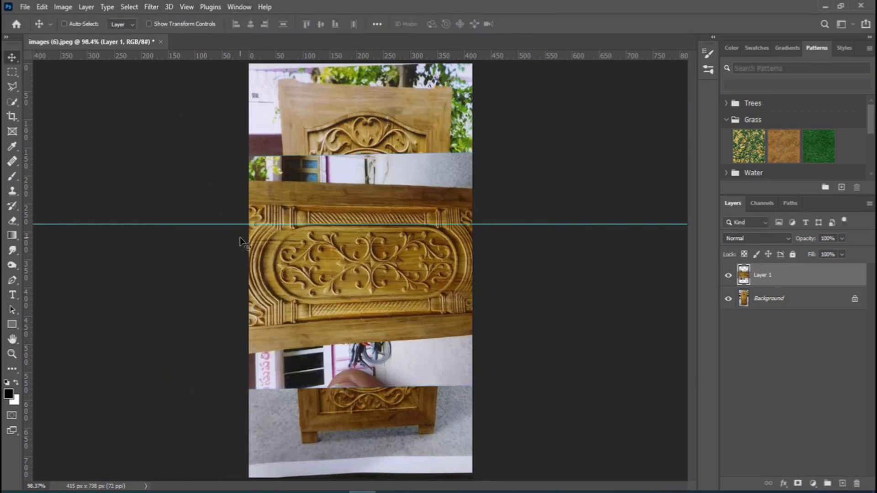
pyautogui.hotkey('ctrl', '+')
pyautogui.hotkey('ctrl', '+')
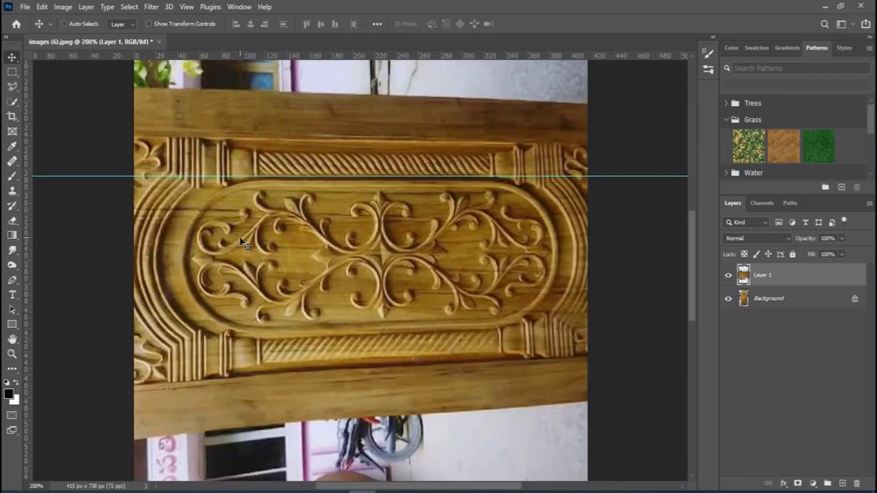
pyautogui.press('ctrl')
pyautogui.moveTo(286, 177); pyautogui.dragTo(286, 53)
# Copy a rectangle from the upper middle of the rotated door to a new layer and hide Layer 1 and the Background
pyautogui.click(13, 73)
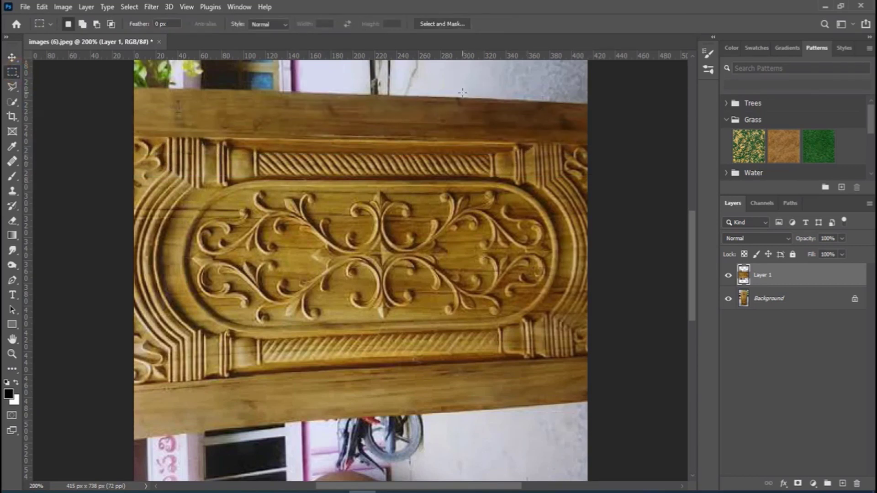
pyautogui.moveTo(467, 93); pyautogui.dragTo(254, 265)
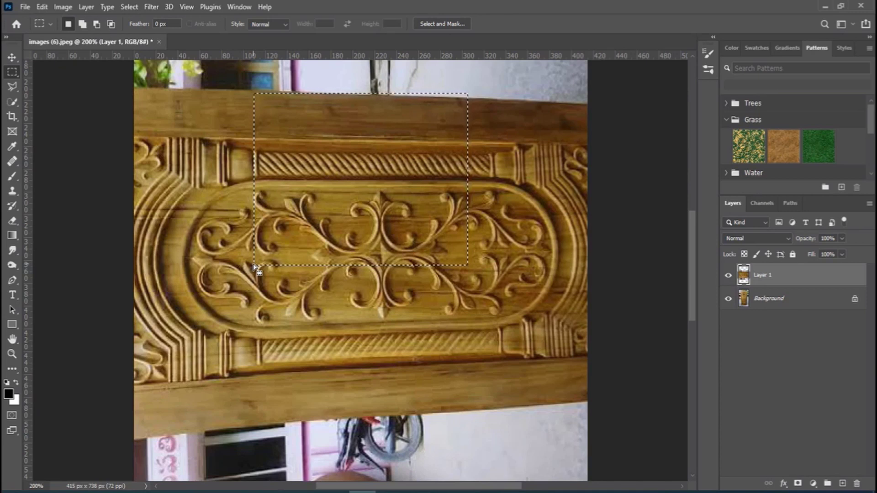
pyautogui.hotkey('ctrl', 'j')
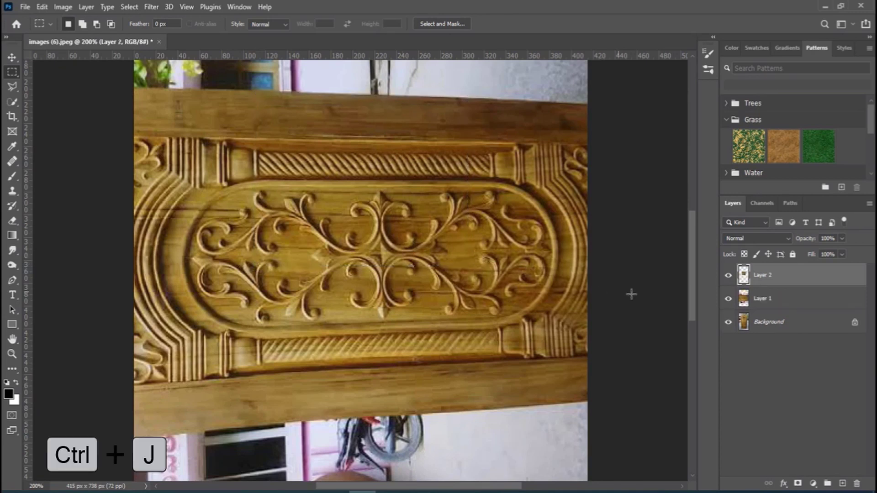
pyautogui.click(727, 299)
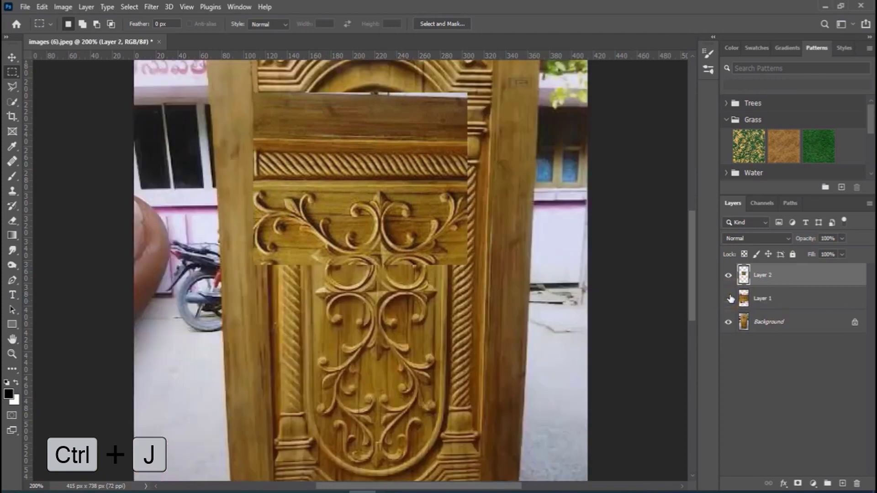
pyautogui.click(728, 322)
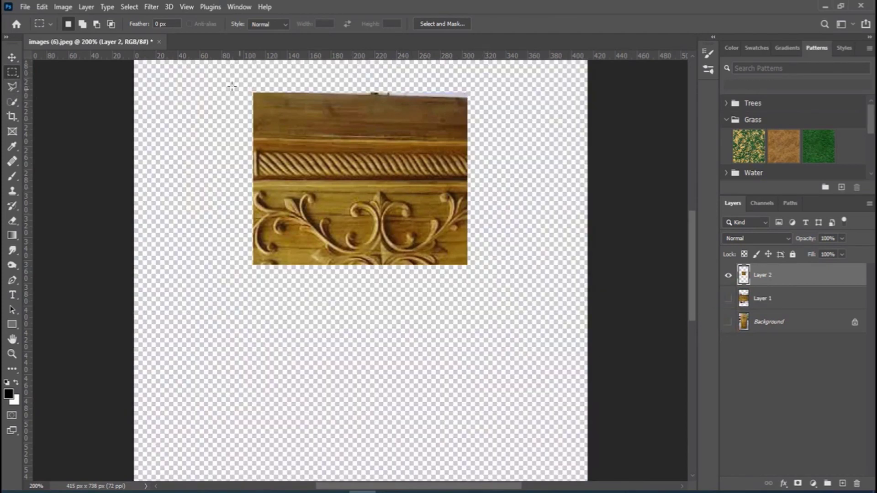
# Delete the plain wood strip above the rope pattern and everything right of the central flower's midline on Layer 2
pyautogui.moveTo(223, 82); pyautogui.dragTo(495, 153)
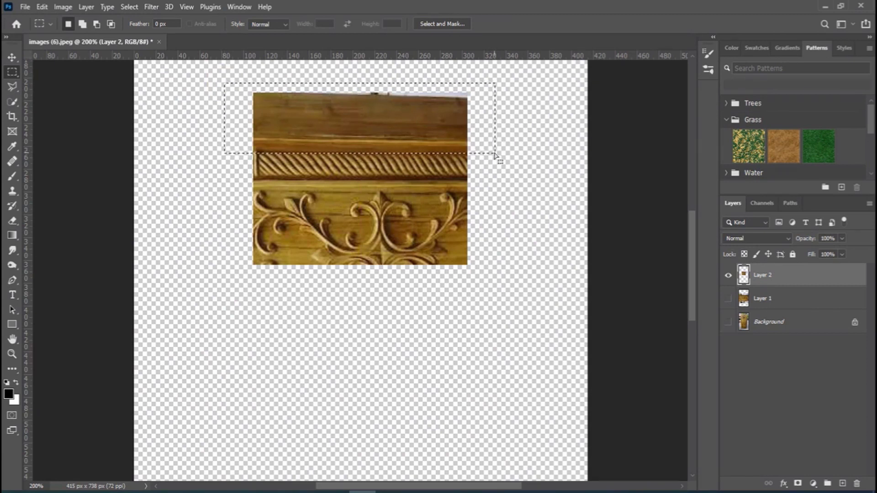
pyautogui.press('Delete')
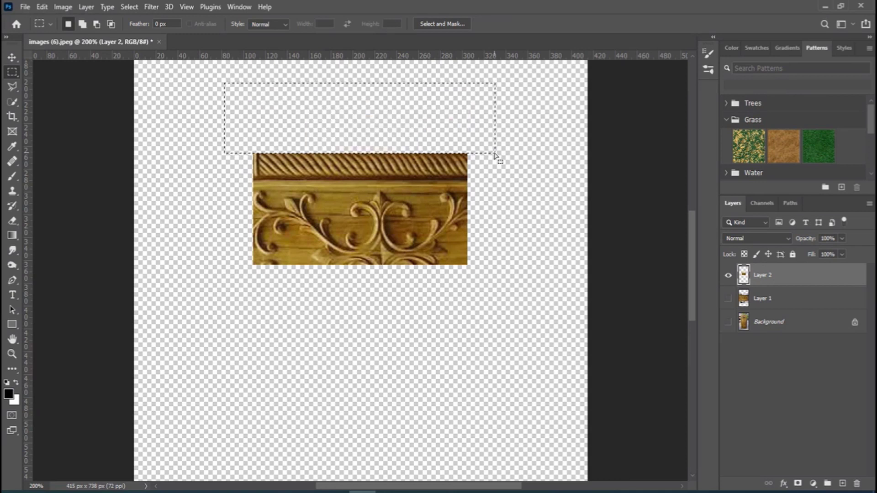
pyautogui.click(494, 155)
pyautogui.moveTo(505, 140); pyautogui.dragTo(382, 344)
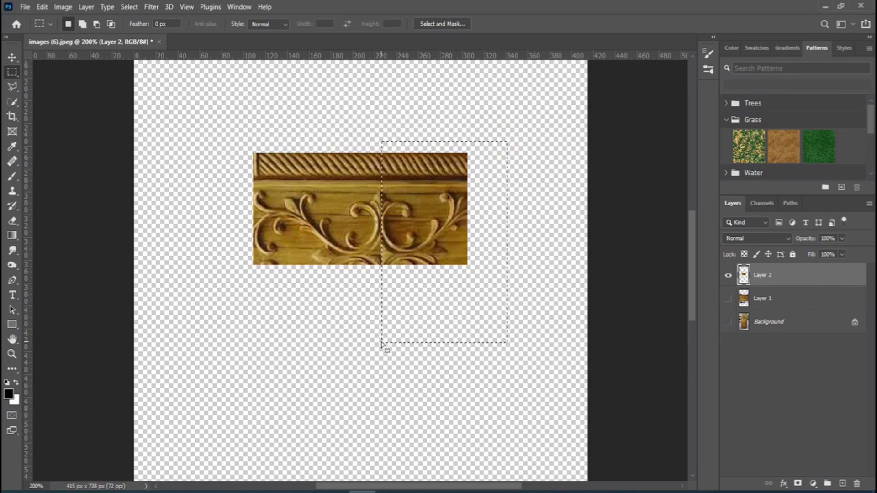
pyautogui.press('Left')
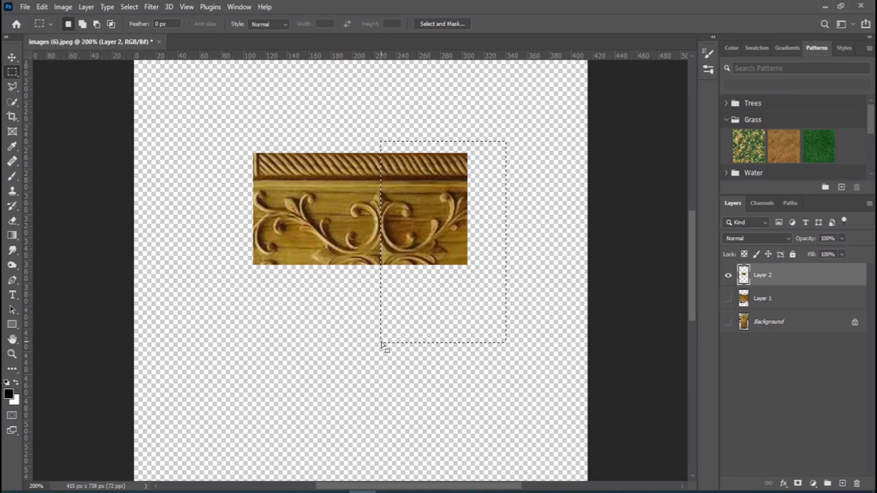
pyautogui.press('Delete')
# Trim off the left part and the lower strip of the carved piece, leaving a small near-square tile, and deselect
pyautogui.moveTo(209, 123); pyautogui.dragTo(307, 322)
pyautogui.press('Delete')
pyautogui.moveTo(249, 282); pyautogui.dragTo(437, 233)
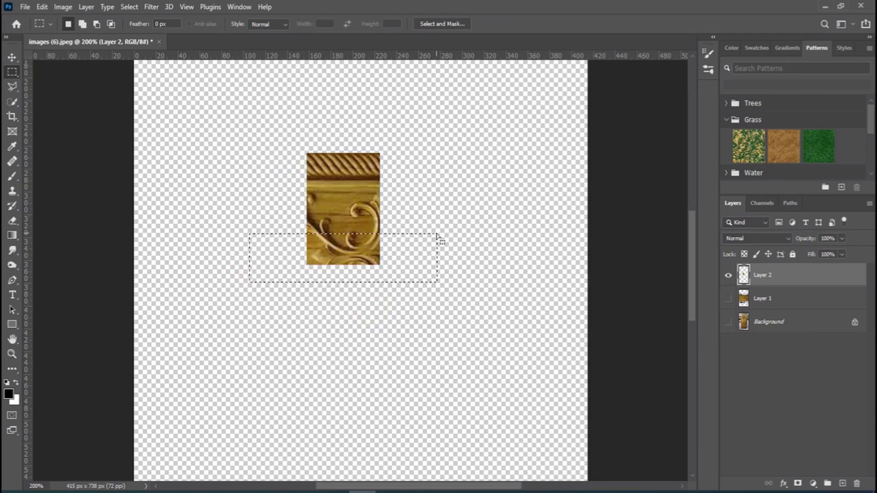
pyautogui.press('Delete')
pyautogui.hotkey('ctrl', 'd')
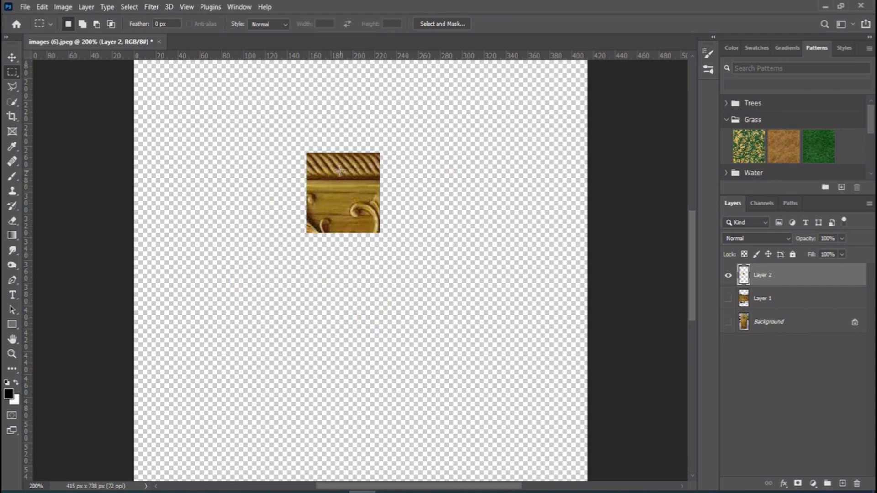
# Examine the original door photo on the Background by itself, and return to showing only Layer 2
pyautogui.click(728, 277)
pyautogui.click(728, 322)
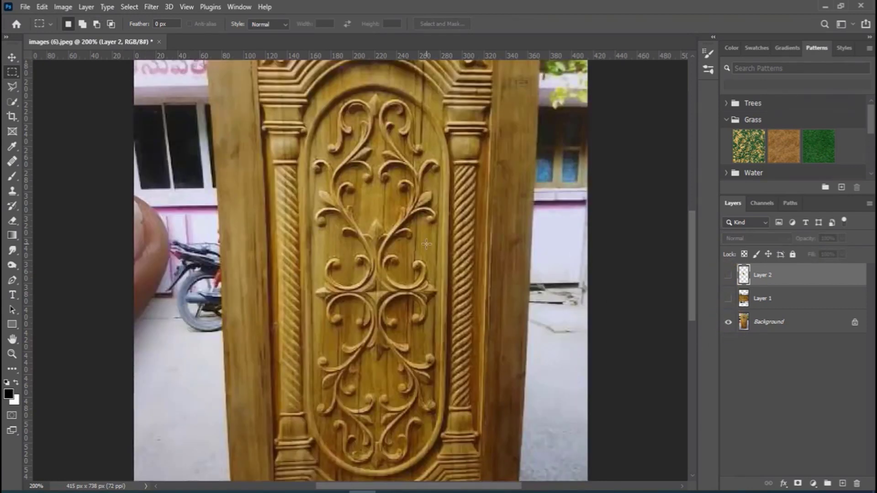
pyautogui.hotkey('ctrl', '-')
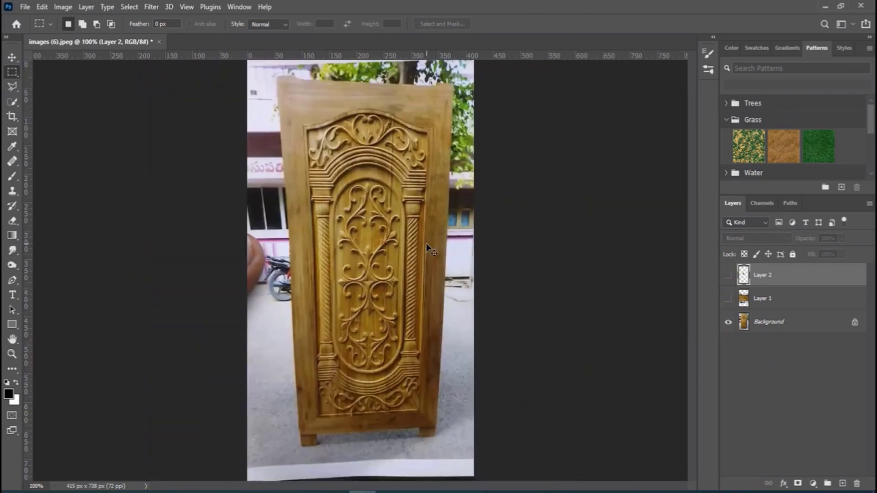
pyautogui.click(728, 323)
pyautogui.click(729, 276)
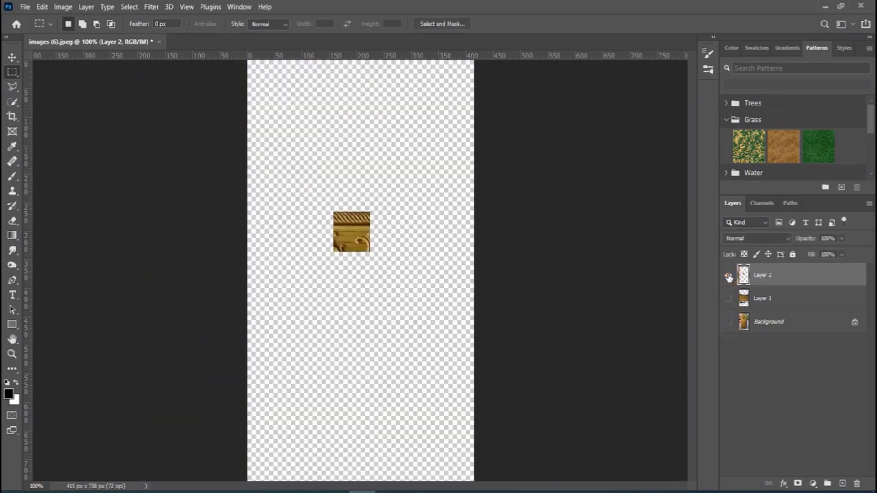
# Create a new 1000 x 1000 pixel RGB document at 72 pixels/centimeter with a white background
pyautogui.click(24, 8)
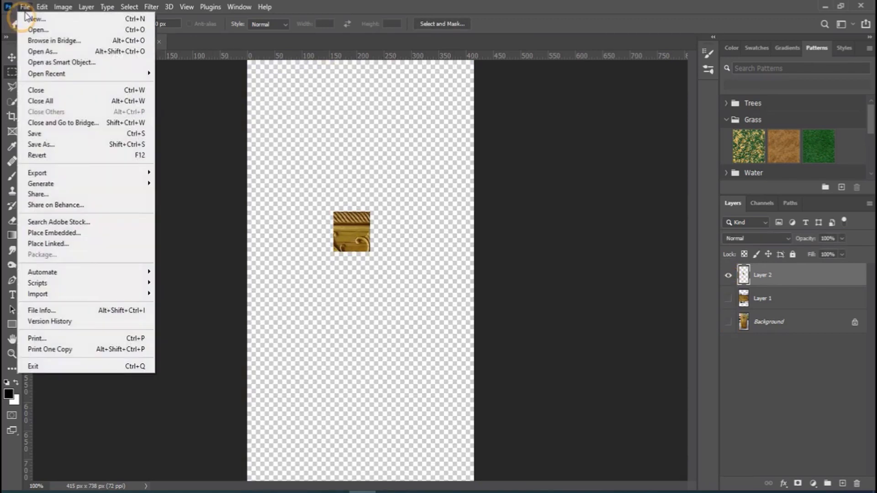
pyautogui.click(32, 18)
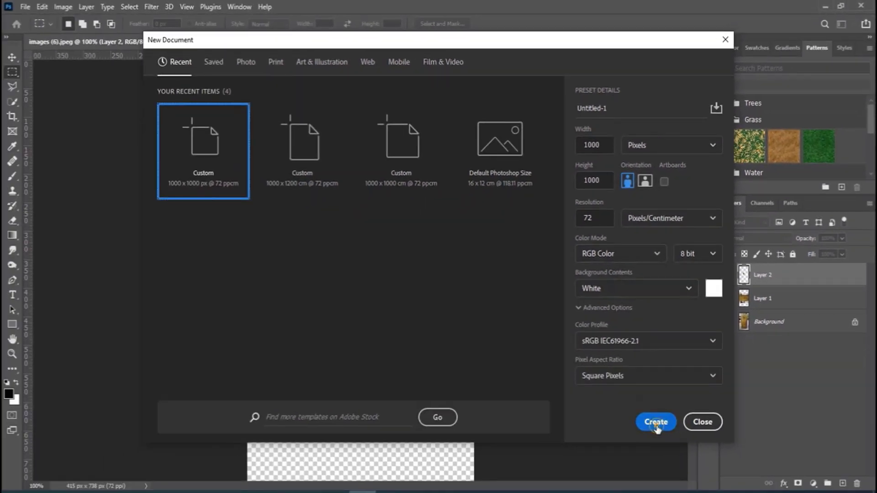
pyautogui.click(654, 417)
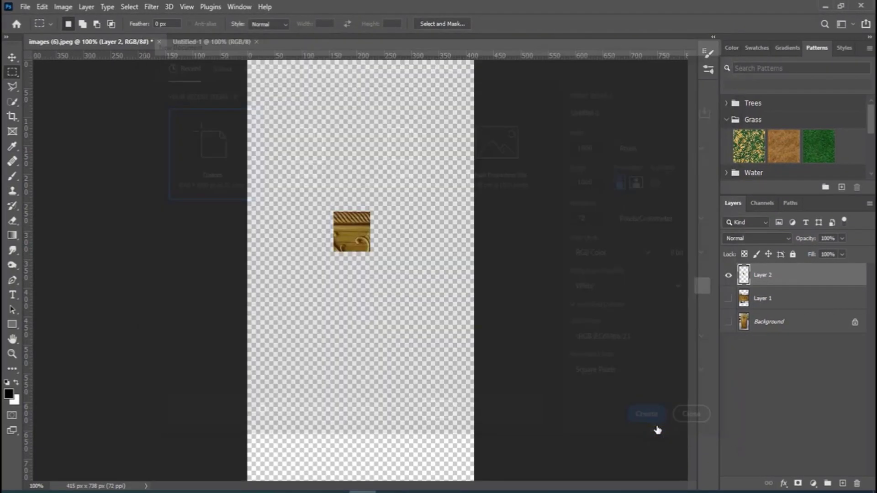
# Copy the carved tile from images (6).jpeg into the Untitled-1 document and position it near the canvas's upper middle
pyautogui.click(108, 40)
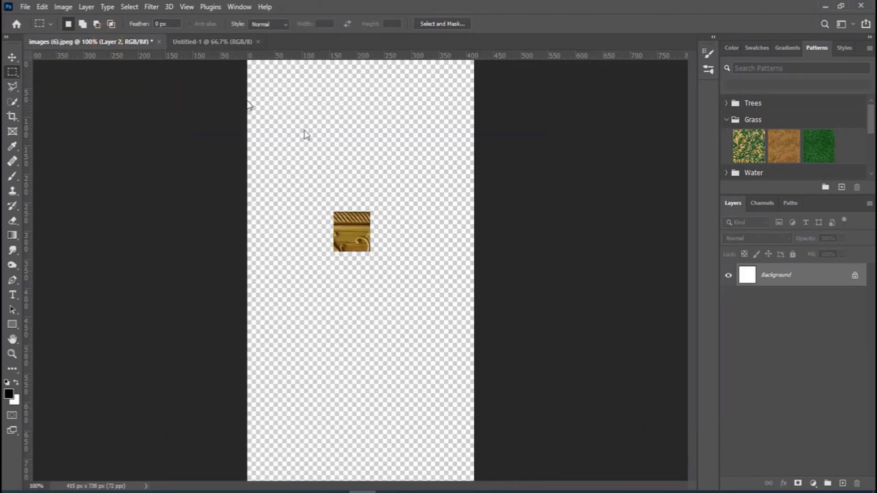
pyautogui.click(13, 57)
pyautogui.moveTo(353, 223); pyautogui.dragTo(274, 131)
pyautogui.hotkey('ctrl', '+')
pyautogui.scroll(5, 325, 250)
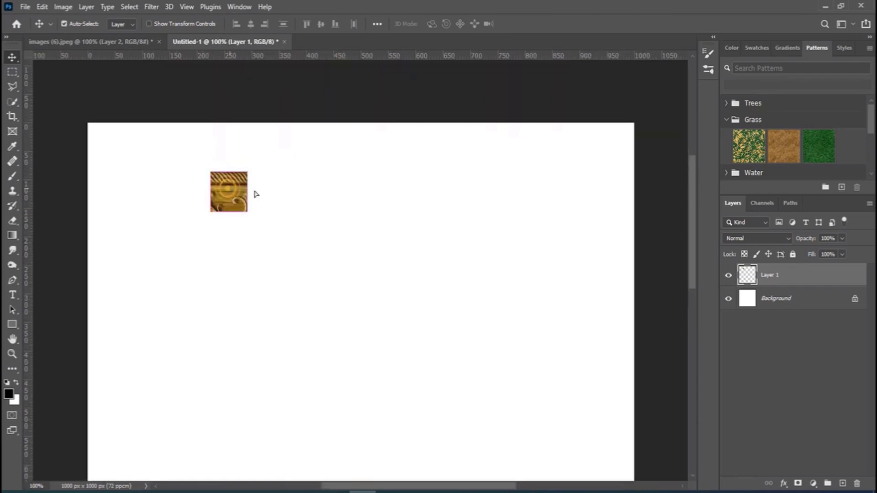
pyautogui.moveTo(233, 196); pyautogui.dragTo(319, 195)
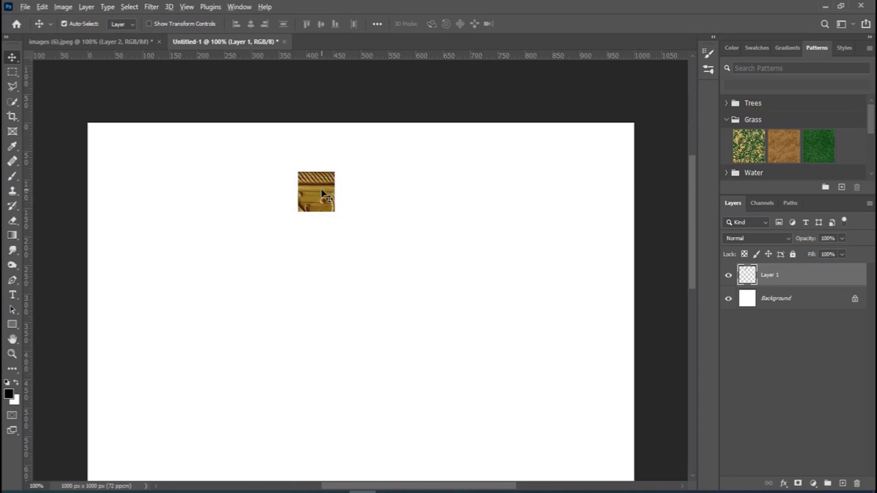
# Duplicate the carved tile directly below itself and flip the copy vertically to mirror the original
pyautogui.moveTo(322, 193); pyautogui.dragTo(320, 230)
pyautogui.click(42, 6)
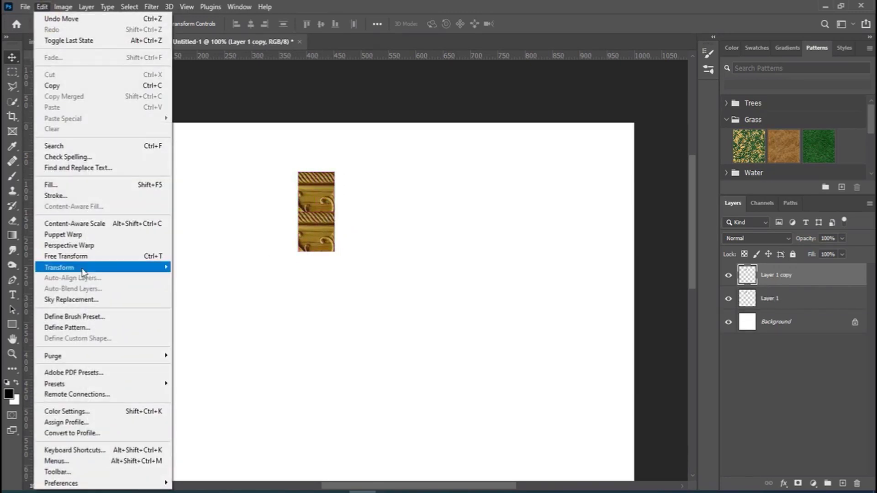
pyautogui.moveTo(92, 271)
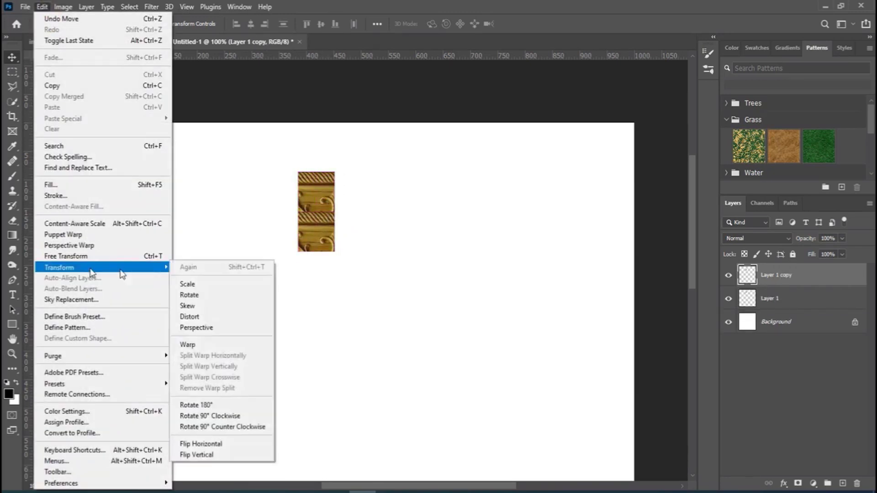
pyautogui.click(215, 456)
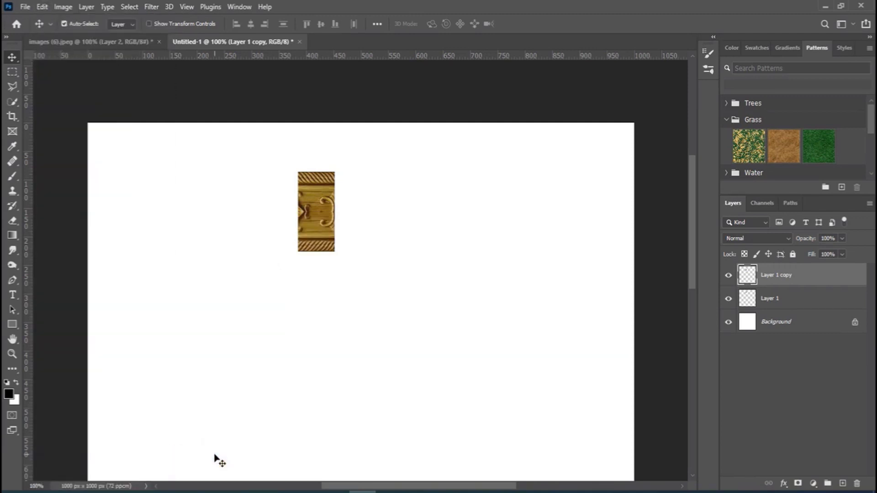
# Merge Layer 1 copy and Layer 1 into a single layer
pyautogui.press('ctrl')
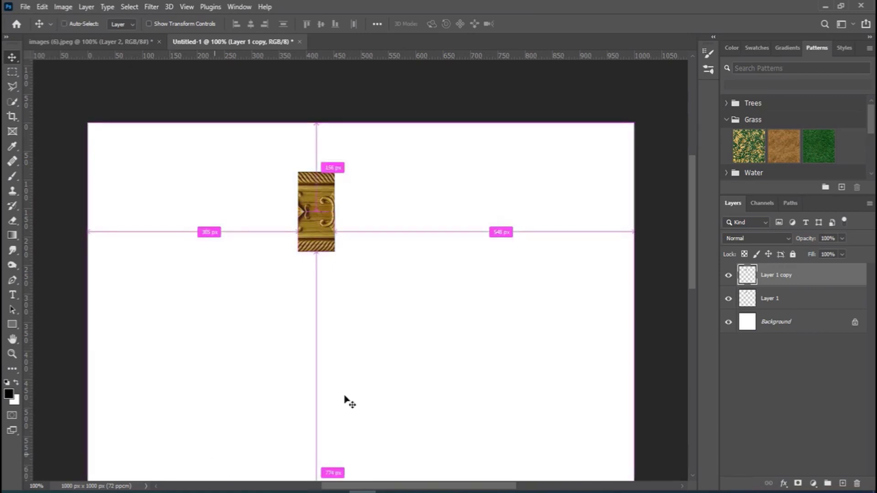
pyautogui.click(783, 298)
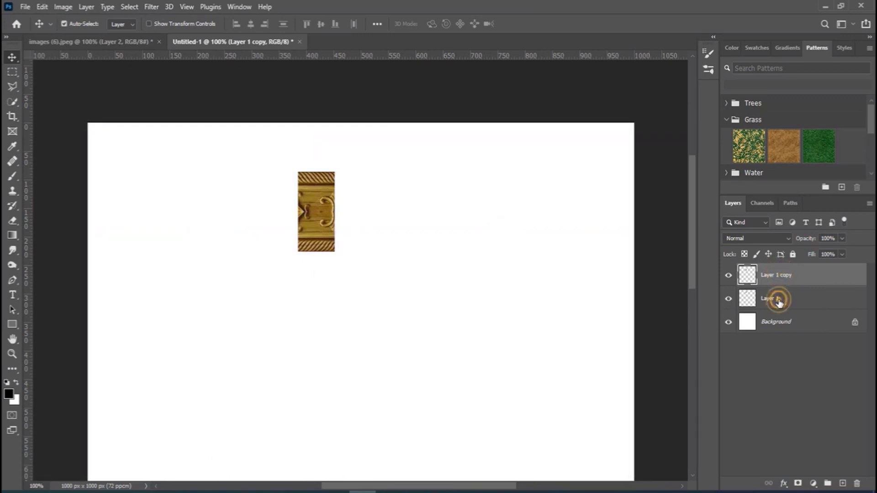
pyautogui.click(783, 276)
pyautogui.press('ctrl')
pyautogui.press('Delete')
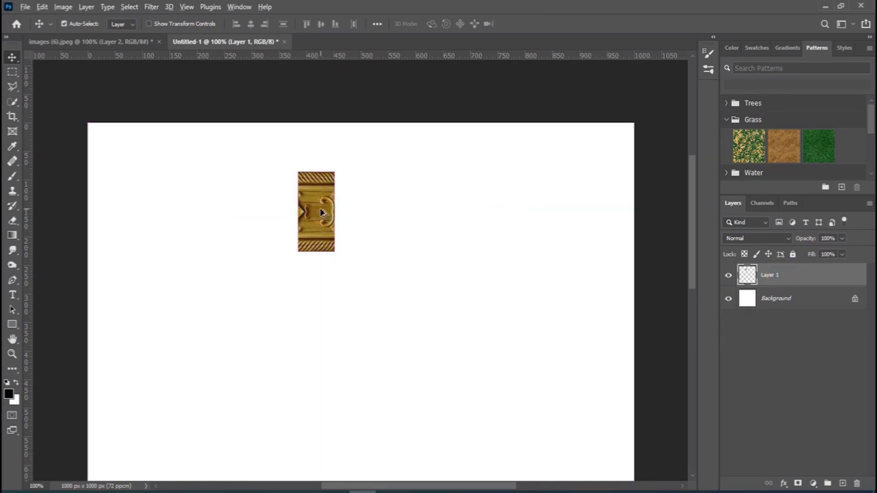
# Place a horizontally flipped copy flush against the carved piece's right side and merge it with the original
pyautogui.moveTo(321, 211); pyautogui.dragTo(362, 216)
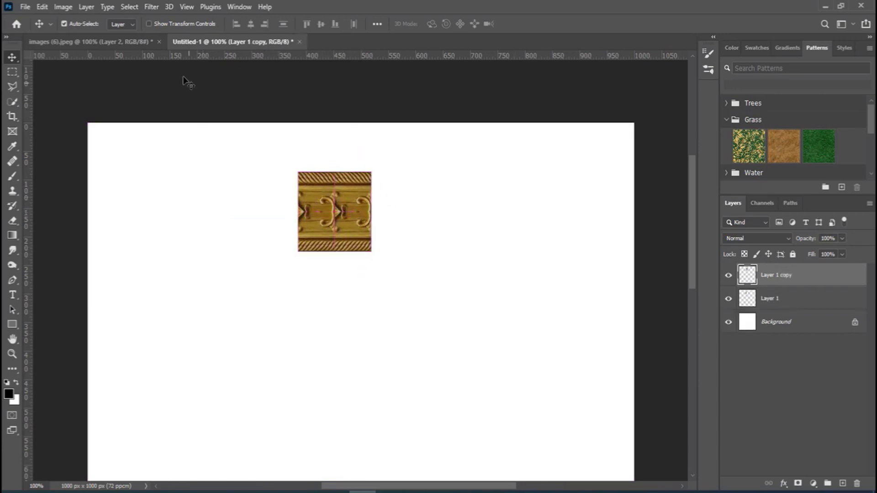
pyautogui.click(42, 7)
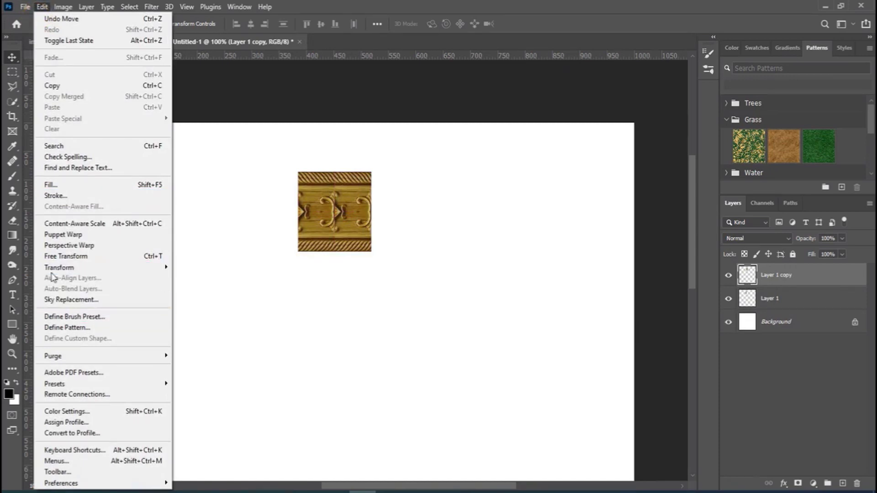
pyautogui.moveTo(112, 269)
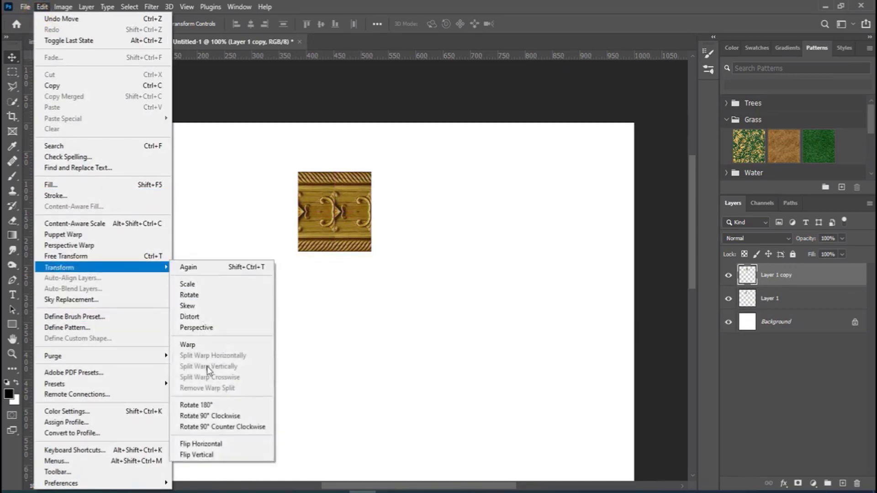
pyautogui.click(233, 447)
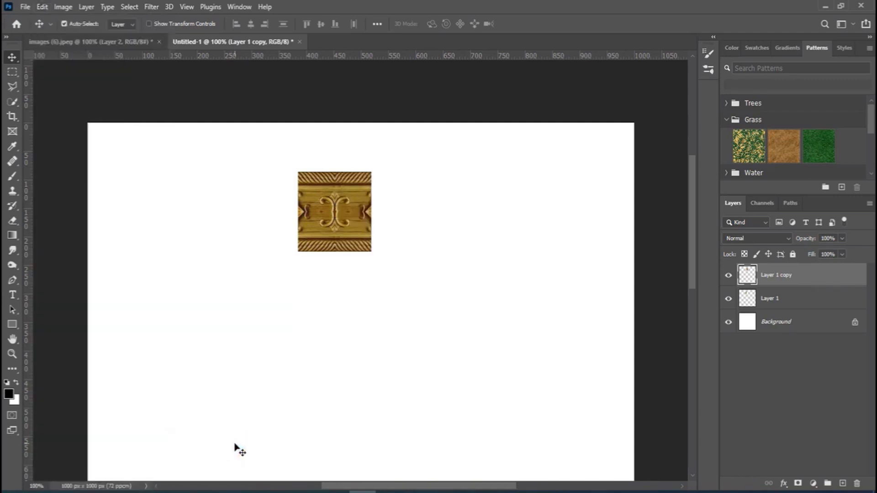
pyautogui.press('ctrl')
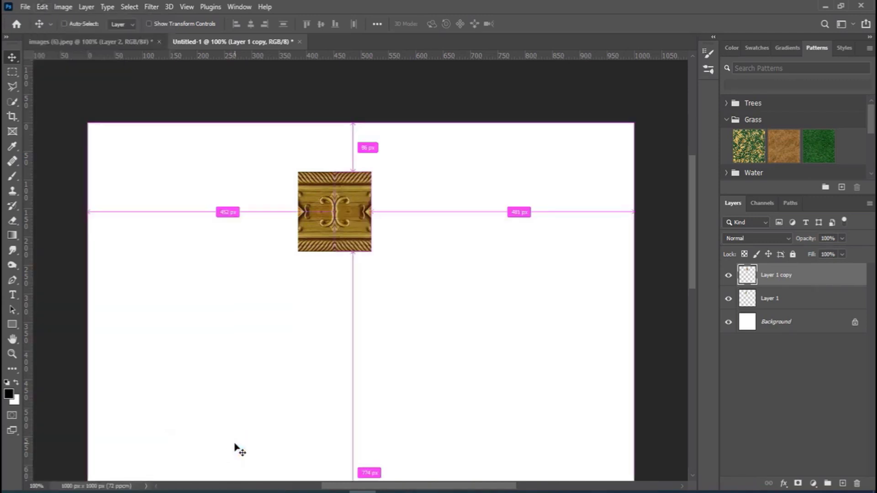
pyautogui.hotkey('ctrl', 'e')
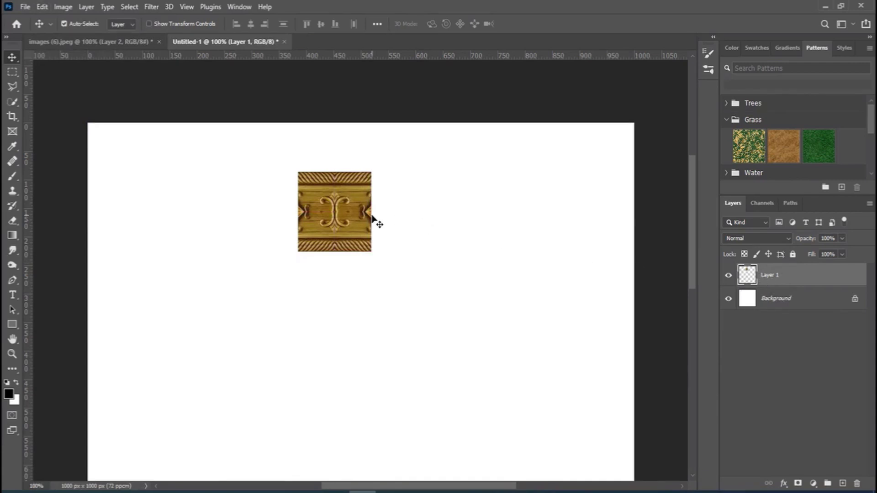
# Move the ornamental tile toward the canvas's upper left and scale it proportionally to 56.81%
pyautogui.press('ctrl')
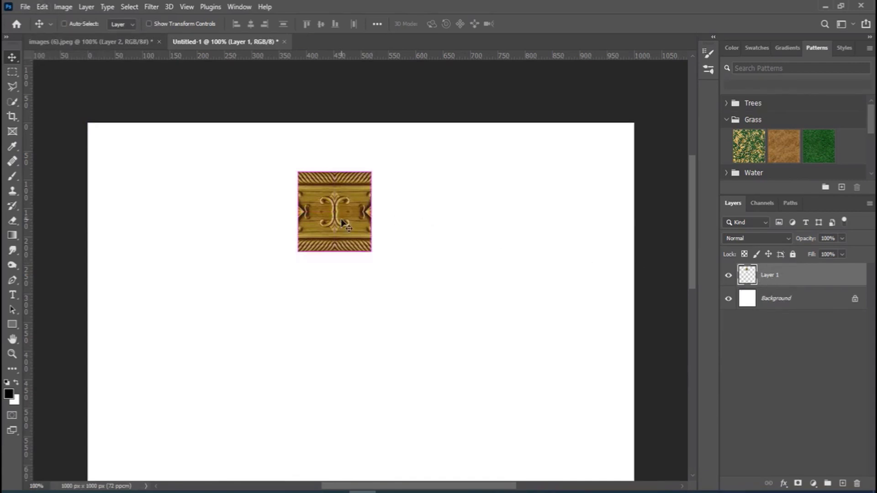
pyautogui.hotkey('ctrl', '0')
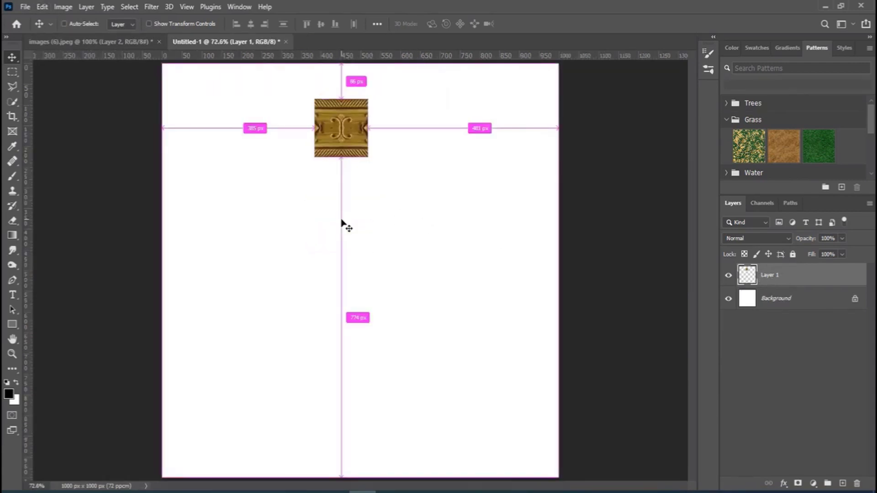
pyautogui.moveTo(341, 128); pyautogui.dragTo(278, 141)
pyautogui.press('ctrl')
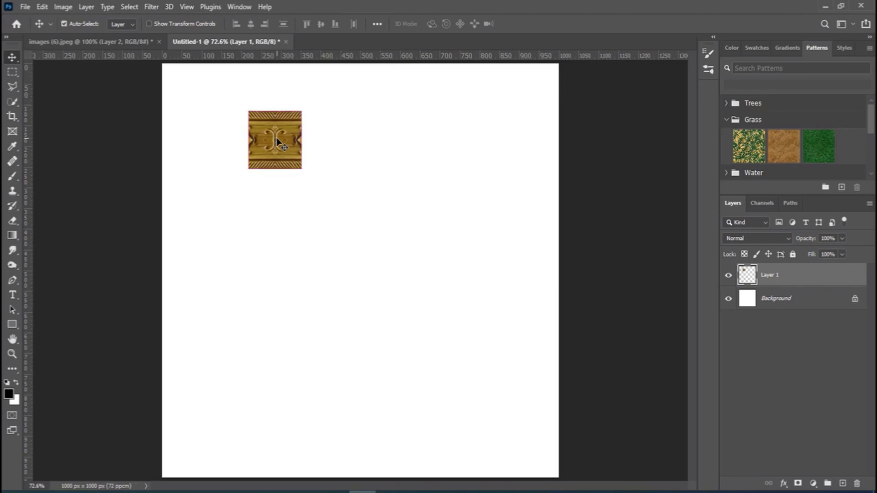
pyautogui.press('ctrl')
pyautogui.hotkey('ctrl', 't')
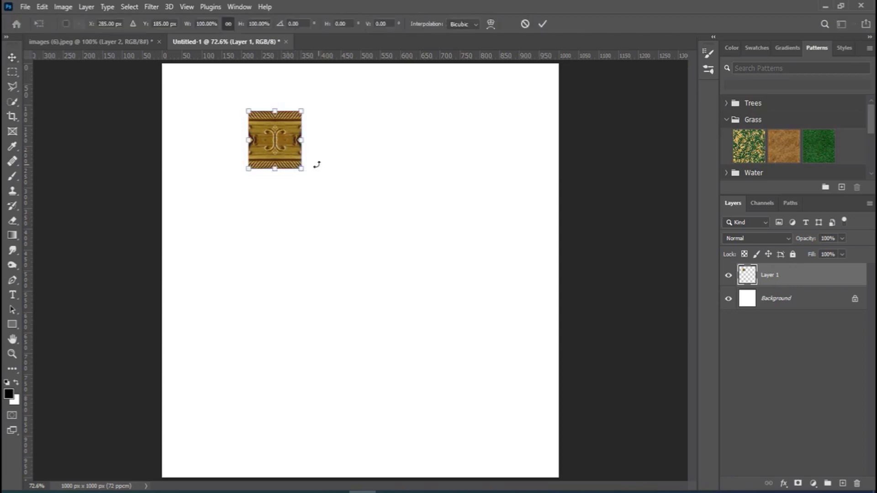
pyautogui.moveTo(301, 170); pyautogui.dragTo(290, 160)
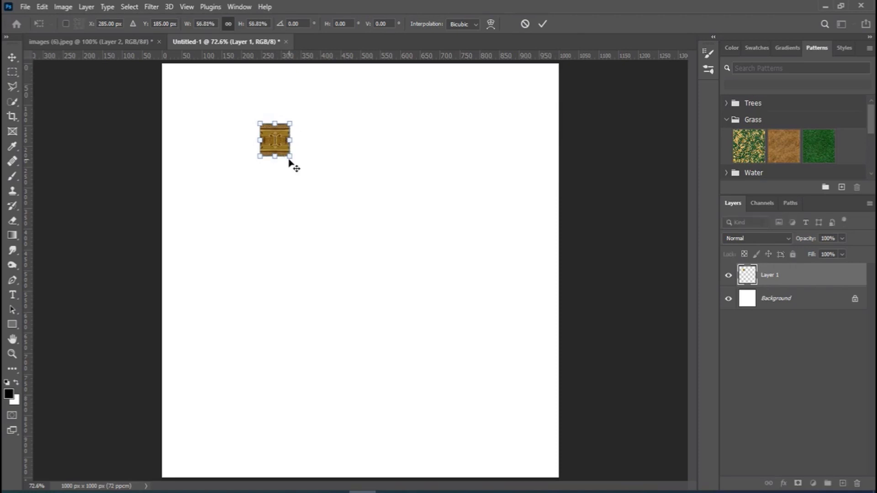
pyautogui.press('Return')
pyautogui.press('ctrl')
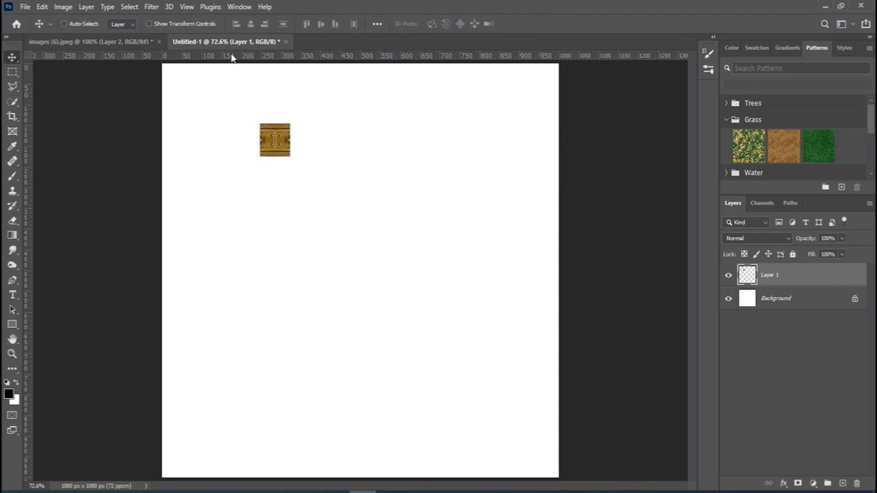
# Reposition the reduced tile slightly up and right, and merge it with a duplicate placed flush against its right side
pyautogui.hotkey('ctrl', '1')
pyautogui.scroll(3, 338, 234)
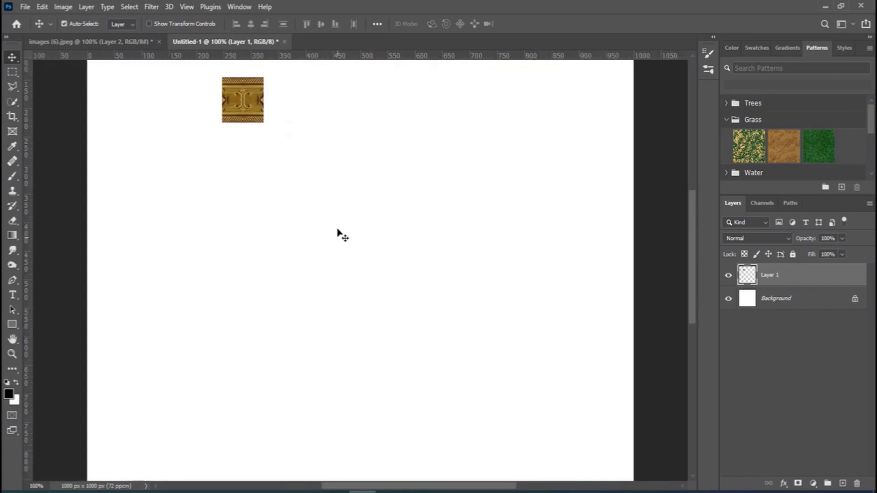
pyautogui.scroll(2, 338, 234)
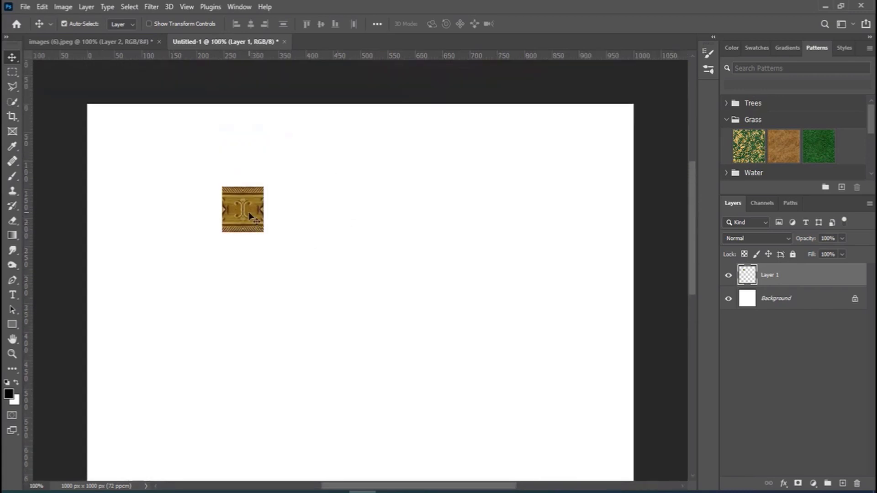
pyautogui.moveTo(254, 208); pyautogui.dragTo(289, 183)
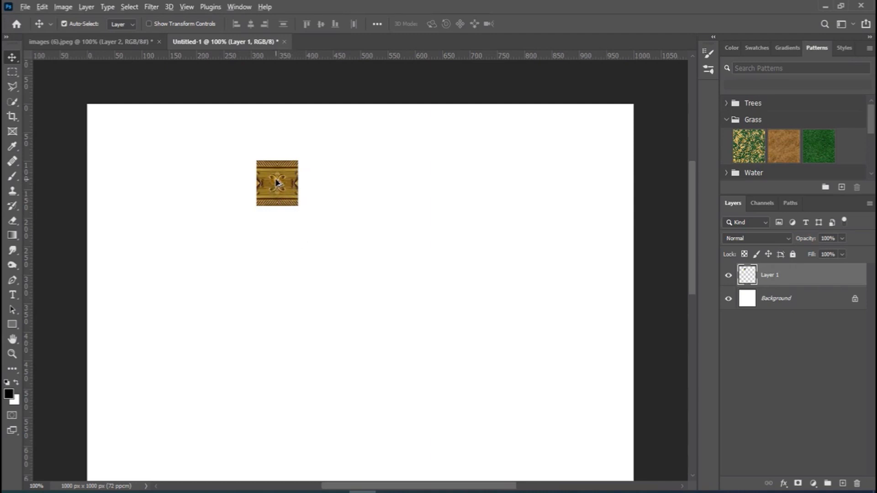
pyautogui.moveTo(278, 181); pyautogui.dragTo(318, 180)
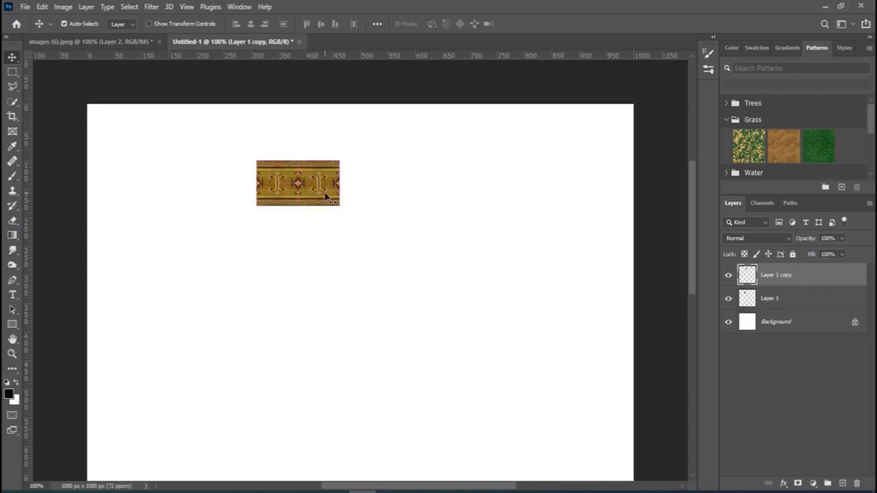
pyautogui.press('ctrl')
pyautogui.hotkey('ctrl', 'e')
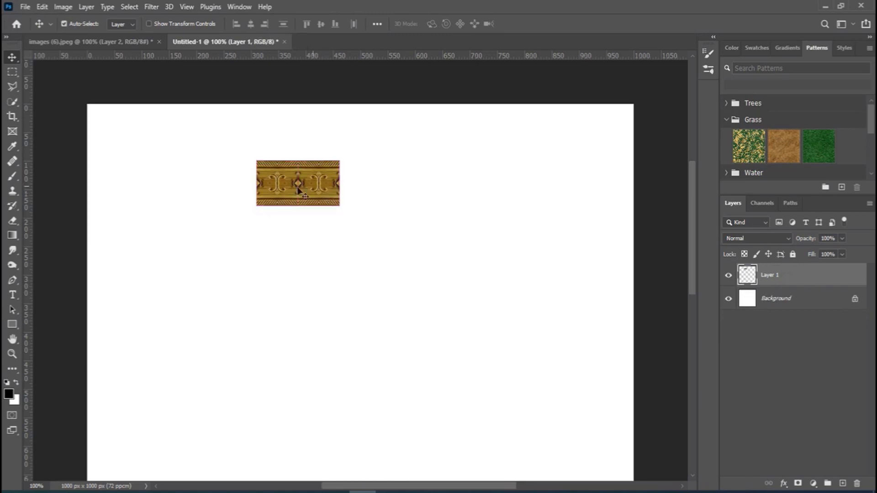
# Snap the two-tile strip into the canvas's upper-left corner and extend it rightward with a merged duplicate
pyautogui.moveTo(297, 190); pyautogui.dragTo(127, 135)
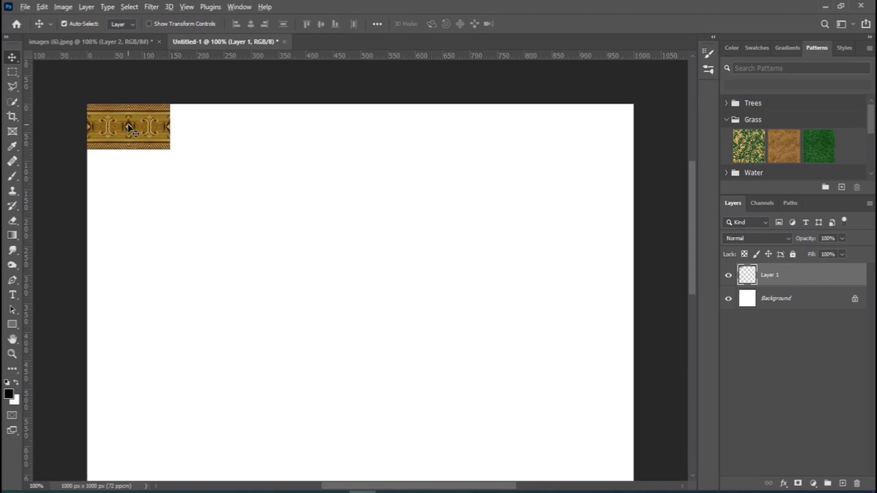
pyautogui.moveTo(130, 129); pyautogui.dragTo(214, 131)
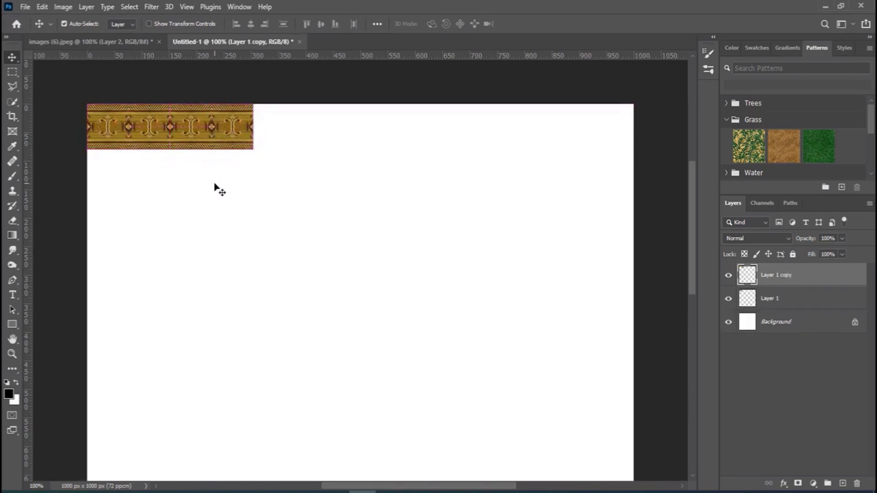
pyautogui.press('ctrl')
pyautogui.hotkey('ctrl', 'z')
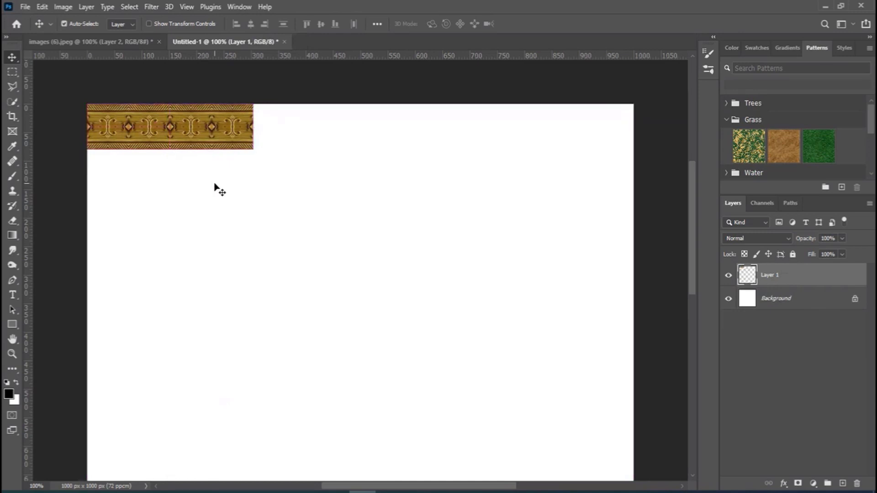
# Duplicate the four-tile strip end to end along the canvas's upper edge and merge both into one layer
pyautogui.hotkey('ctrl', 'j')
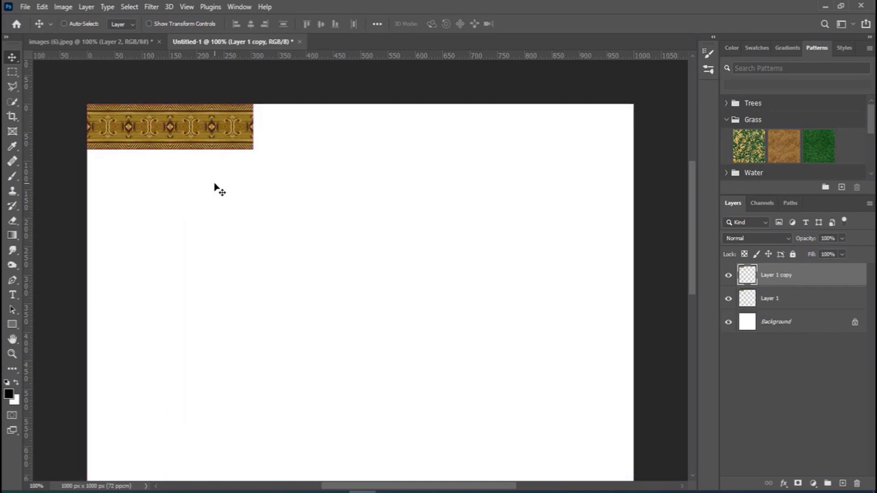
pyautogui.moveTo(200, 130); pyautogui.dragTo(361, 134)
pyautogui.press('ctrl')
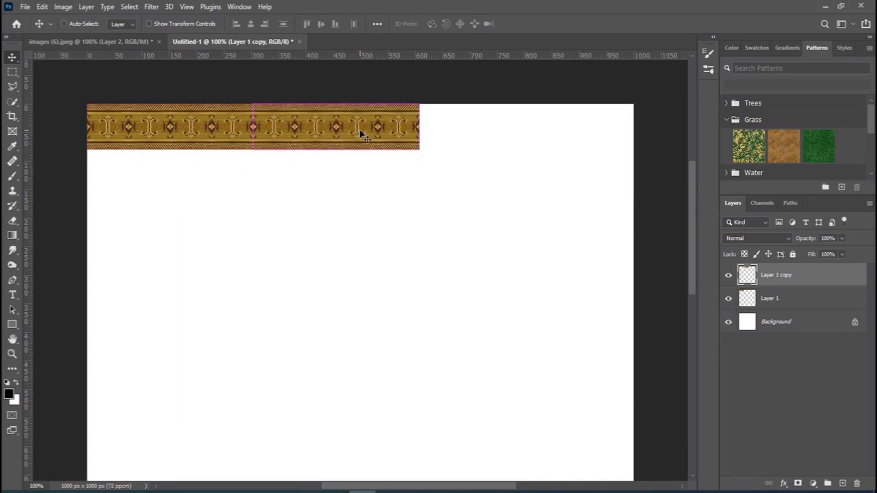
pyautogui.hotkey('ctrl', 'e')
pyautogui.click(801, 274)
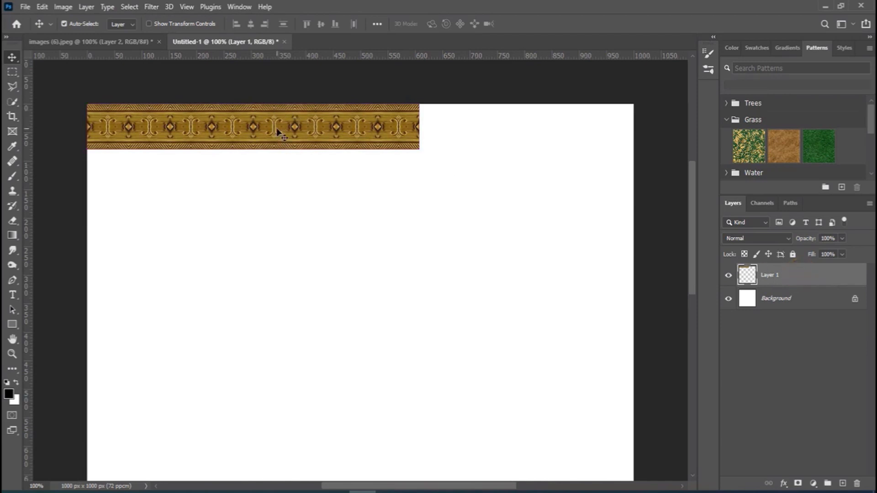
# Duplicate the strip, rotate the copy 90° counter clockwise, and align it along the canvas's left edge from the upper corner
pyautogui.moveTo(278, 132); pyautogui.dragTo(389, 238)
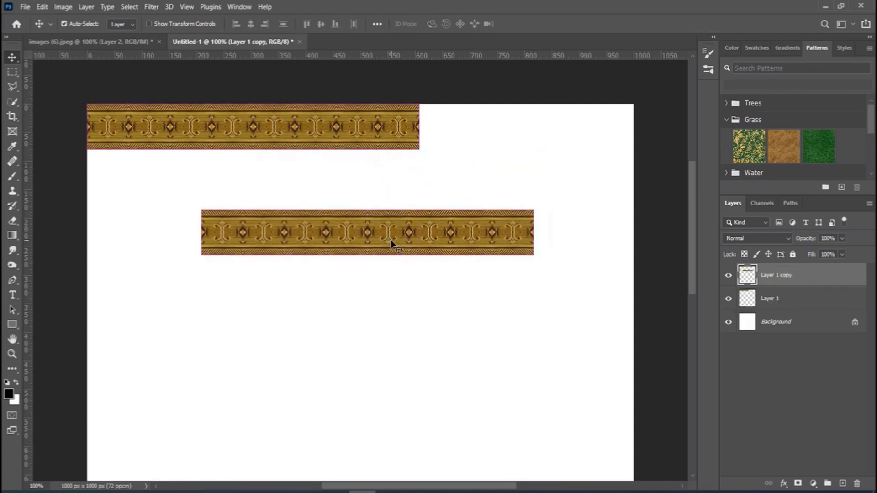
pyautogui.click(40, 8)
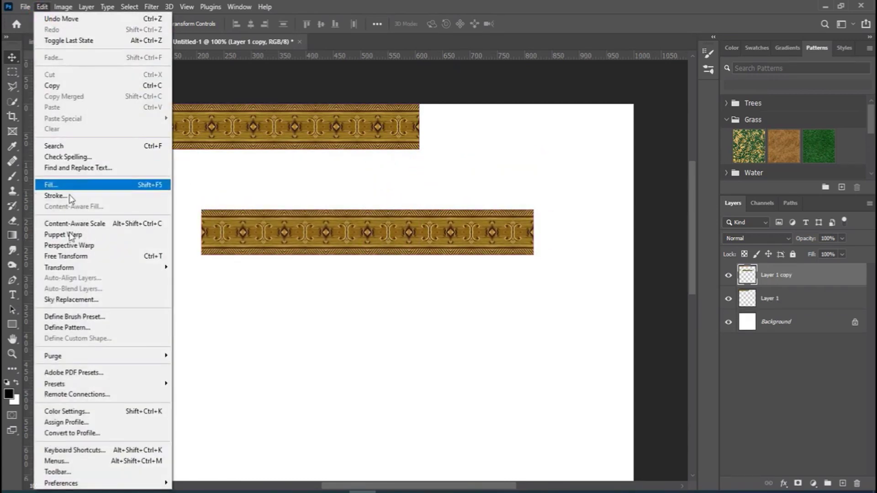
pyautogui.moveTo(79, 269)
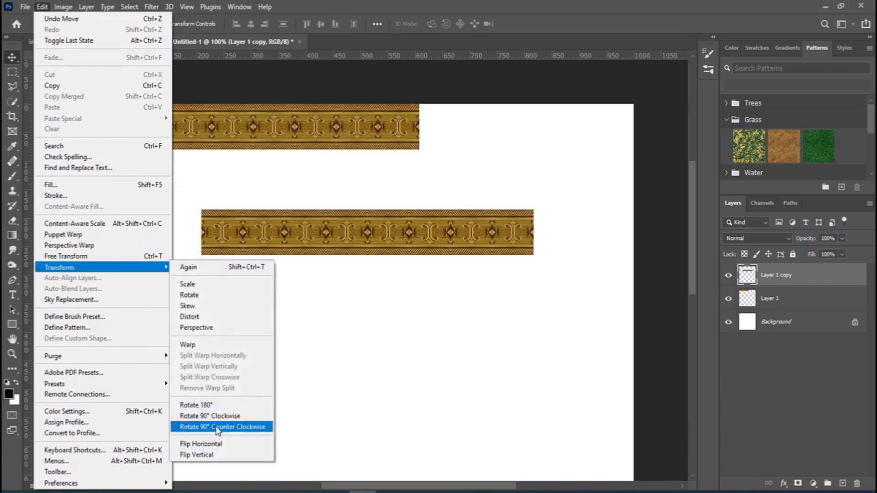
pyautogui.click(242, 427)
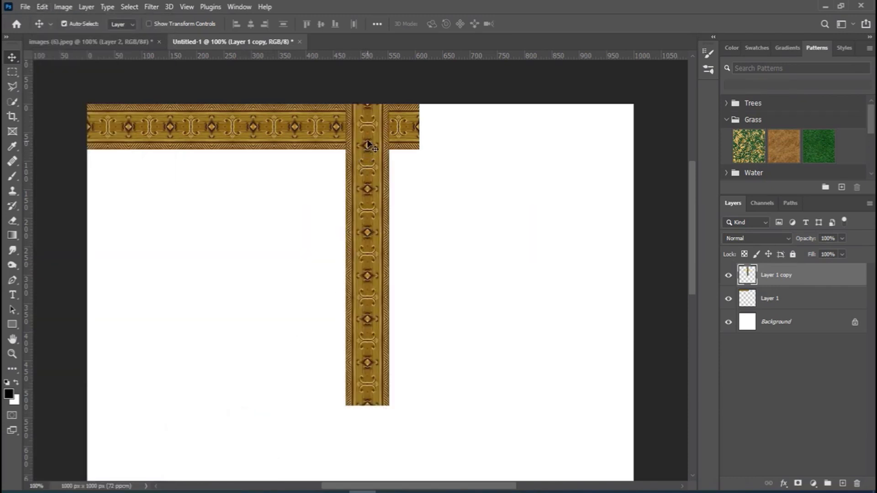
pyautogui.moveTo(368, 143); pyautogui.dragTo(113, 191)
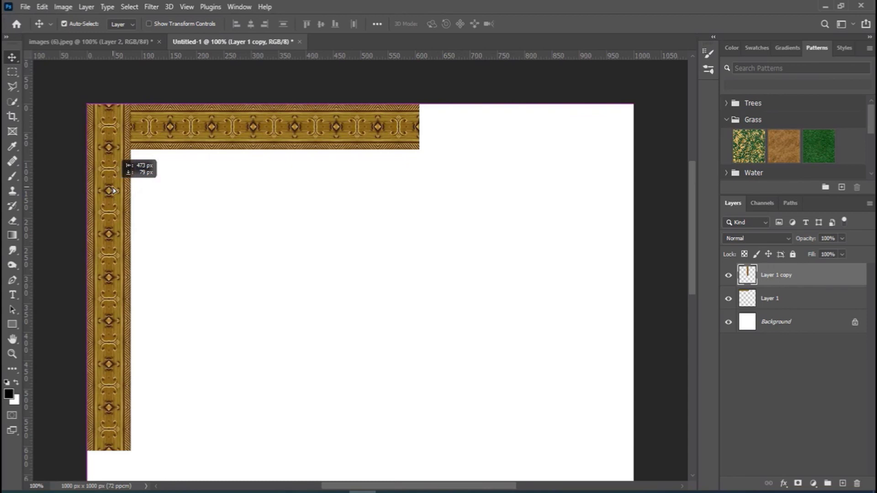
pyautogui.moveTo(113, 190); pyautogui.dragTo(113, 191)
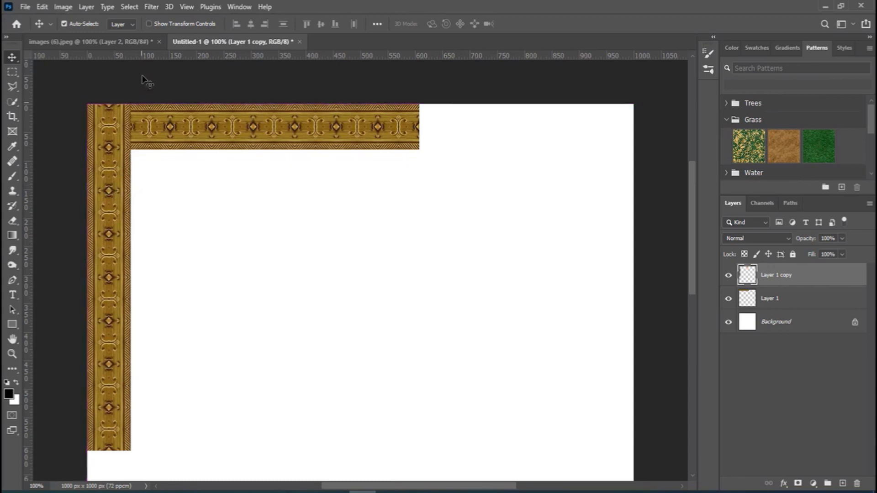
# Check whether the display of Smart Guides is turned on
pyautogui.click(187, 7)
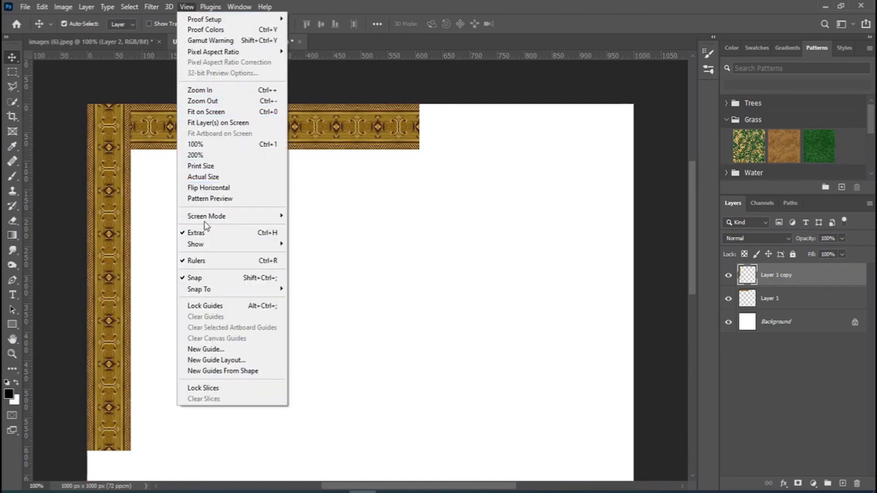
pyautogui.moveTo(207, 245)
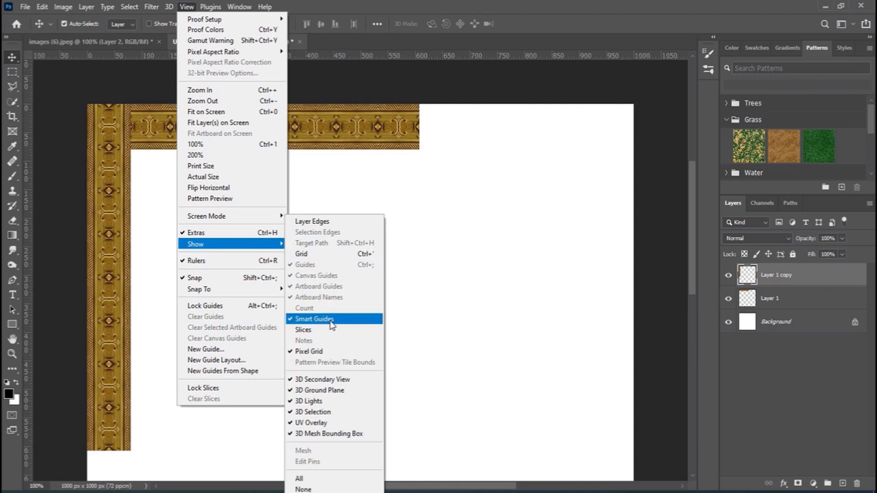
pyautogui.click(331, 7)
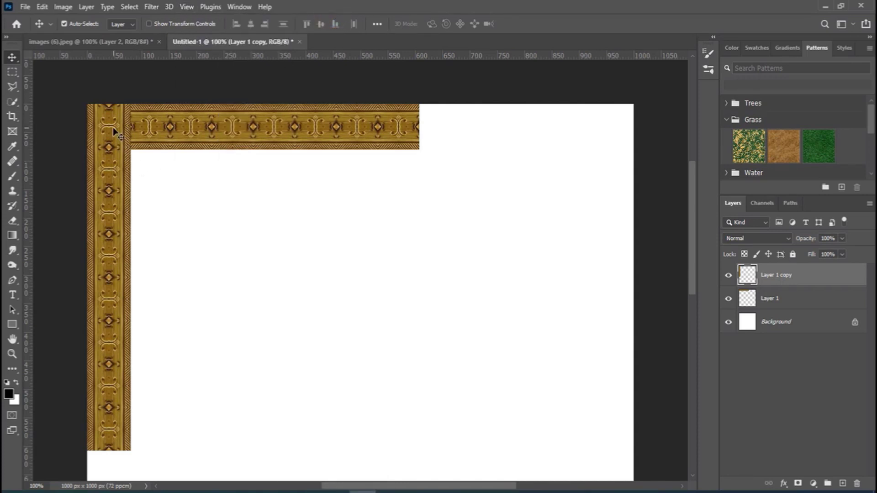
# Miter the upper-left corner by deleting a diagonal polygonal lasso selection from the vertical strip, and merge both strips into one layer
pyautogui.hotkey('ctrl', '+')
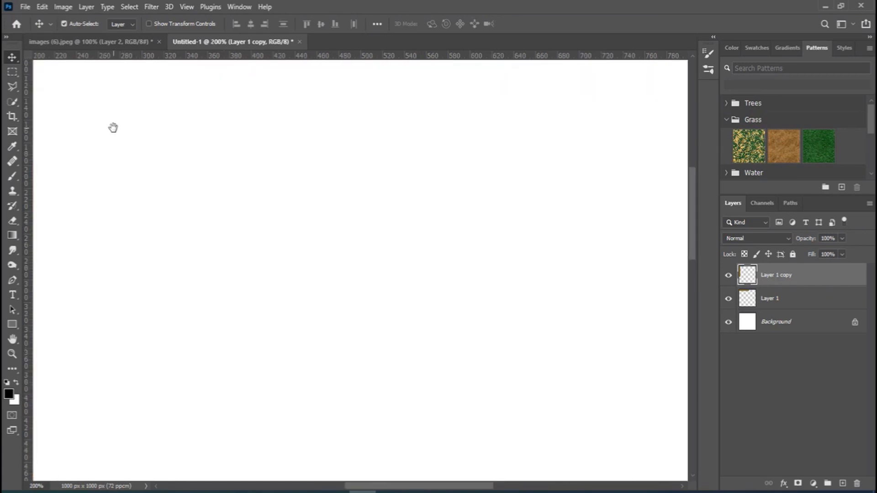
pyautogui.moveTo(107, 118); pyautogui.dragTo(425, 341)
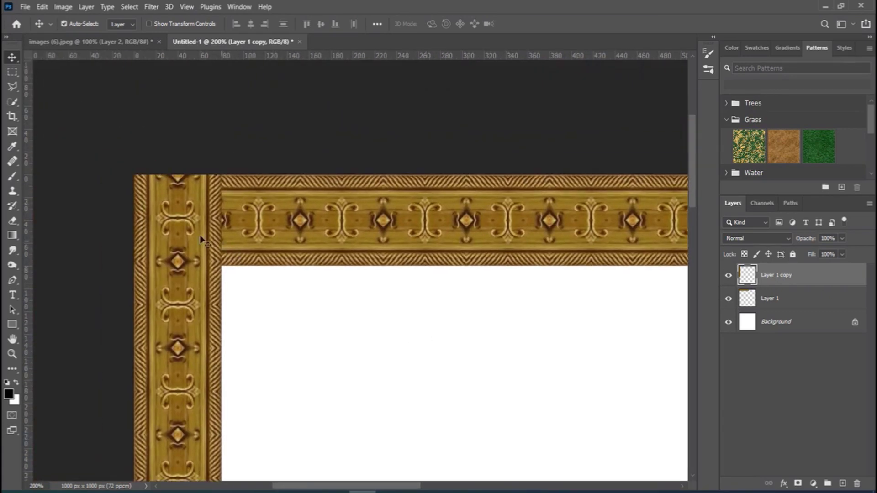
pyautogui.moveTo(189, 219); pyautogui.dragTo(247, 186)
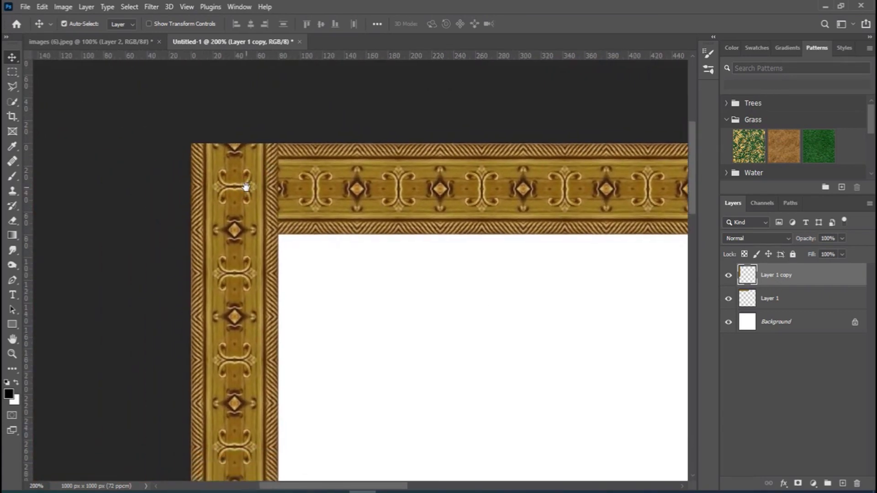
pyautogui.click(12, 86)
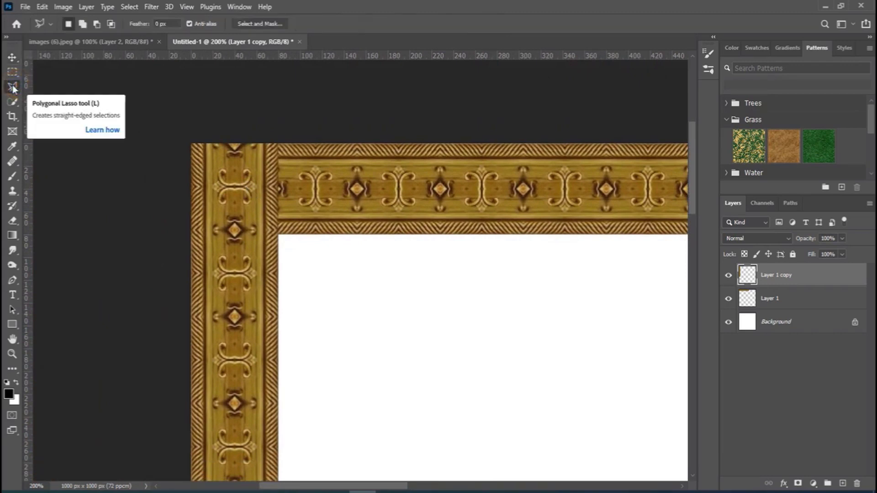
pyautogui.click(282, 239)
pyautogui.click(173, 123)
pyautogui.doubleClick(290, 126)
pyautogui.press('Delete')
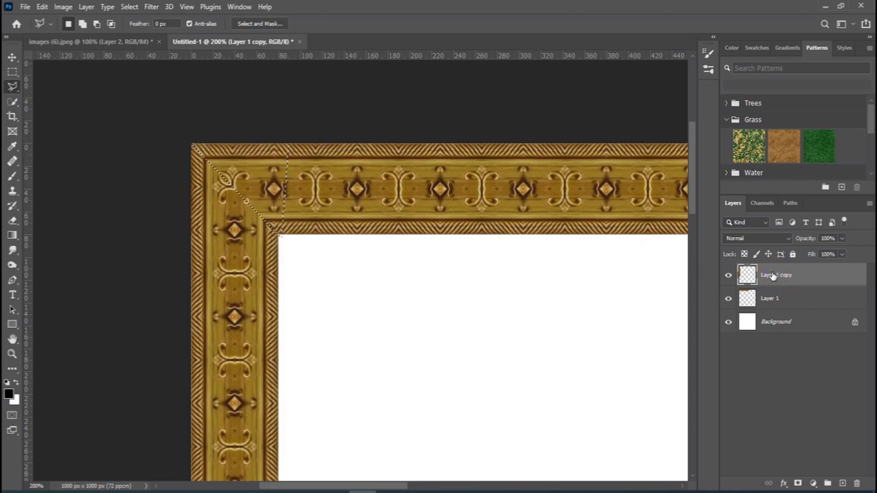
pyautogui.hotkey('ctrl', 'd')
pyautogui.keyDown('shift'); pyautogui.click(782, 297); pyautogui.keyUp('shift')
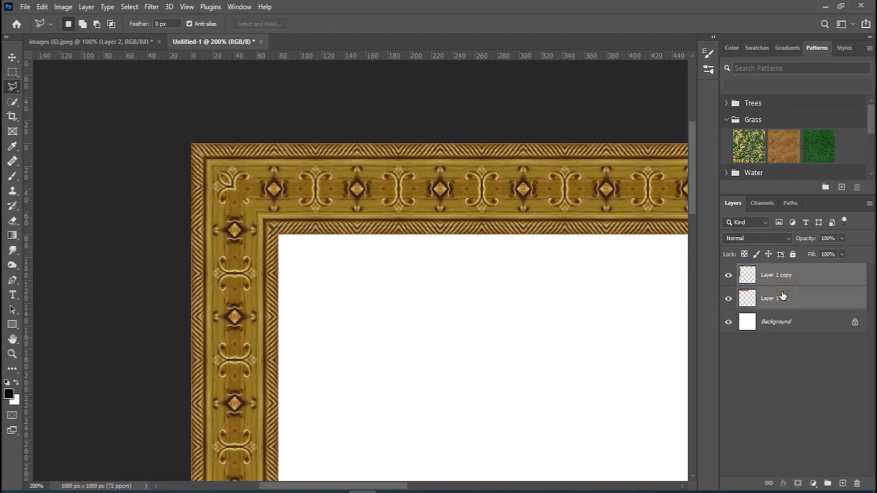
pyautogui.hotkey('ctrl', 'e')
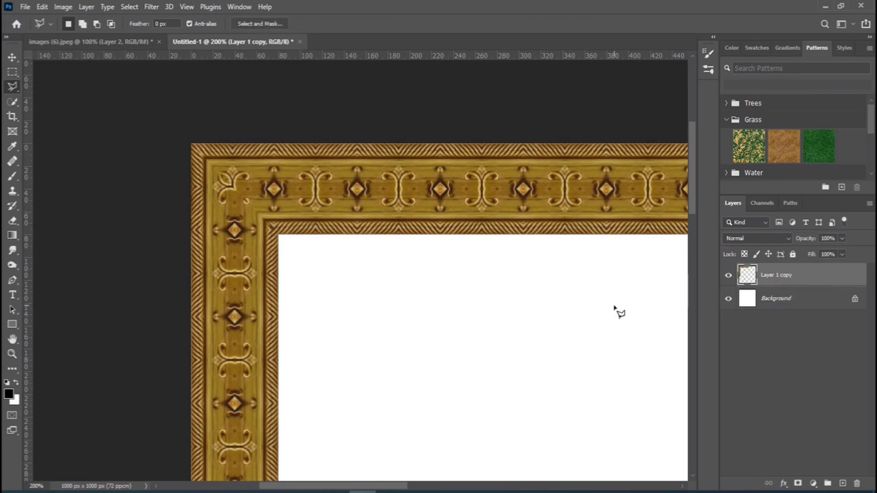
# Unlock the background layer, show its transform controls, and place horizontal and vertical guides through the canvas's center
pyautogui.hotkey('ctrl', '-')
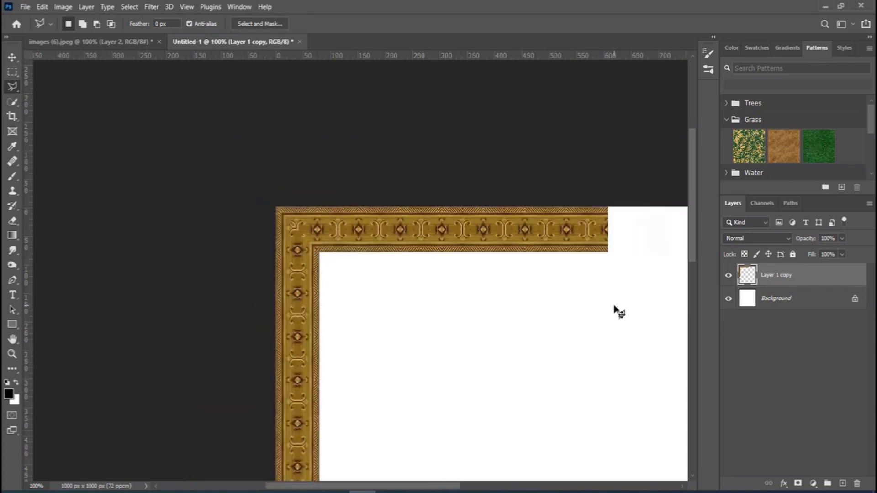
pyautogui.hotkey('ctrl', '0')
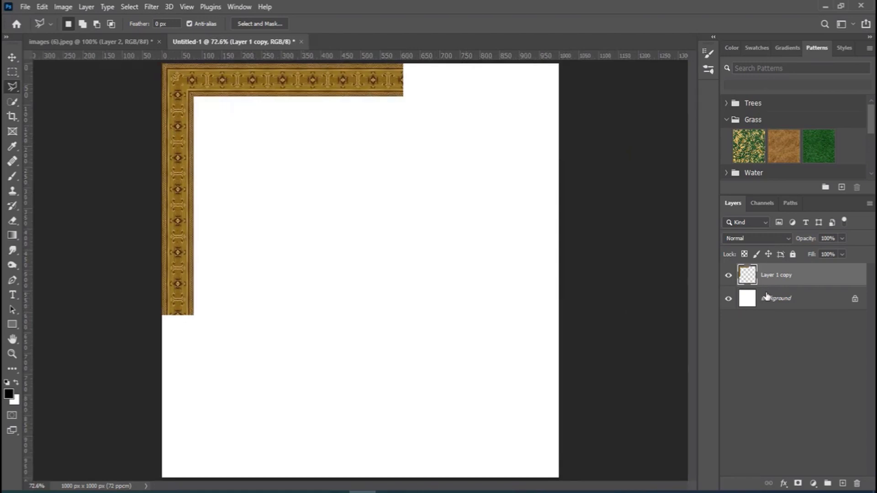
pyautogui.click(853, 300)
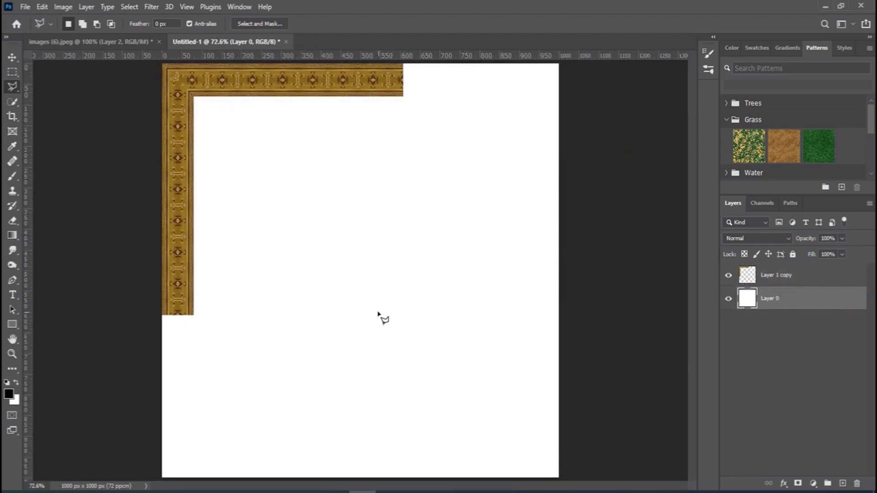
pyautogui.click(12, 57)
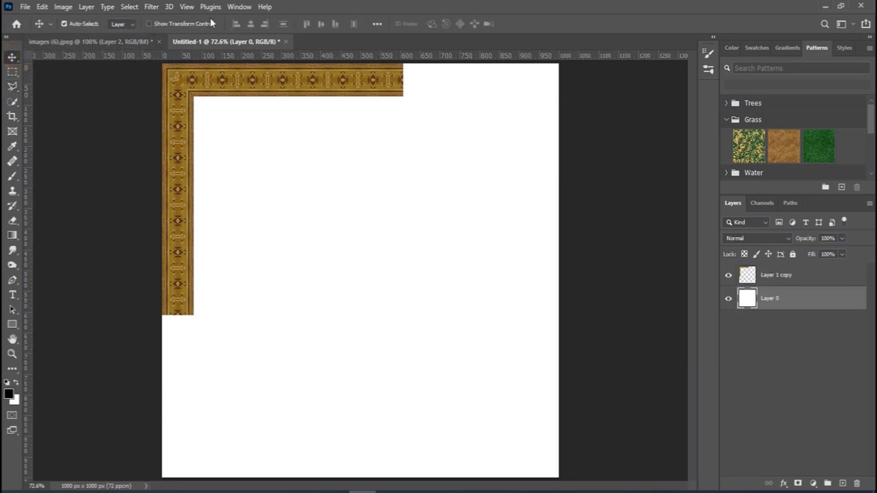
pyautogui.click(148, 24)
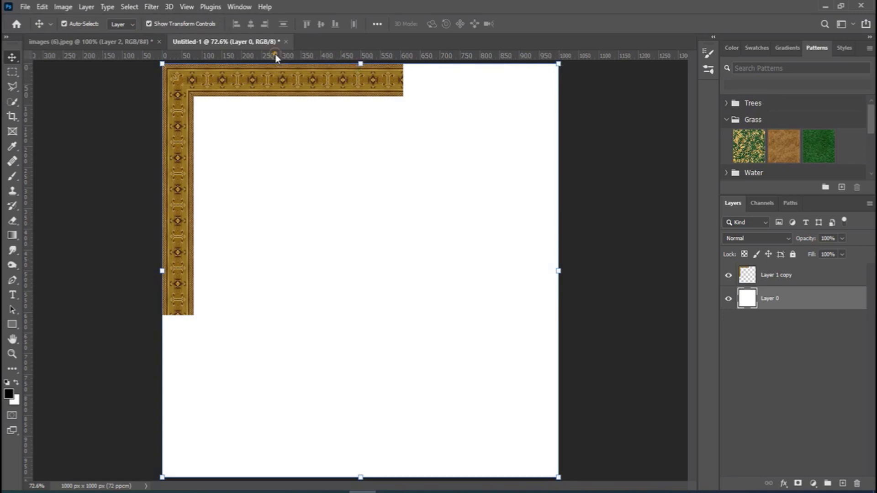
pyautogui.moveTo(275, 54); pyautogui.dragTo(273, 270)
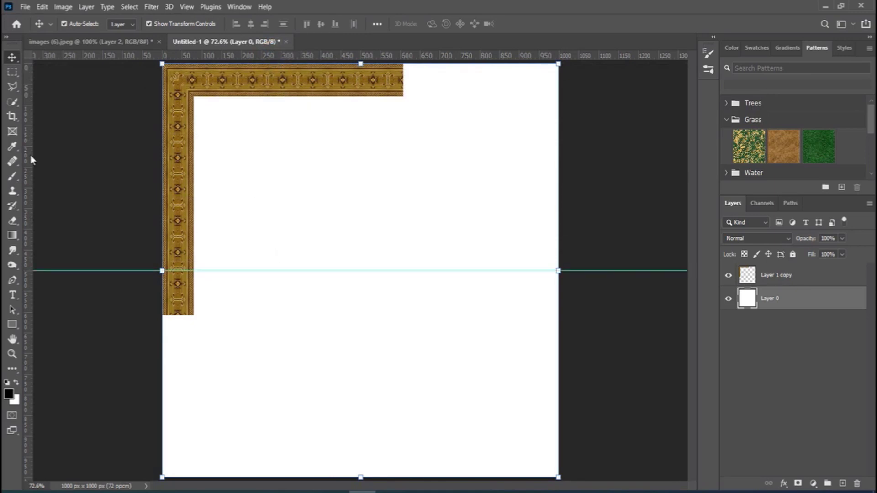
pyautogui.moveTo(28, 158); pyautogui.dragTo(360, 183)
# Scale the L-shaped border proportionally to about 94%, kept in the upper-left corner, so its diamond motifs center on the guides
pyautogui.hotkey('ctrl', '1')
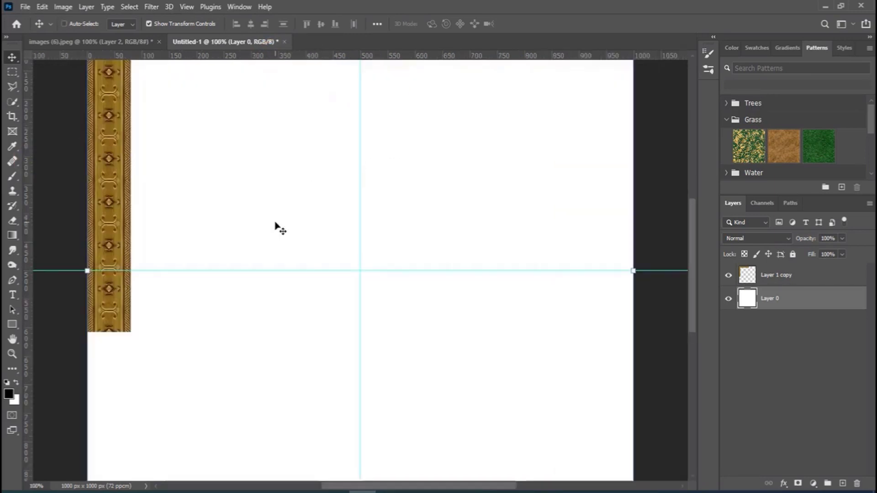
pyautogui.scroll(5, 257, 204)
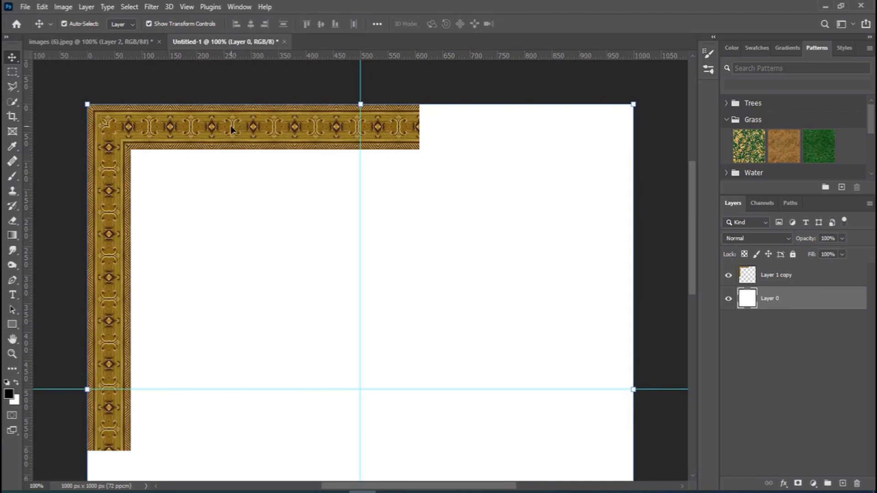
pyautogui.click(232, 130)
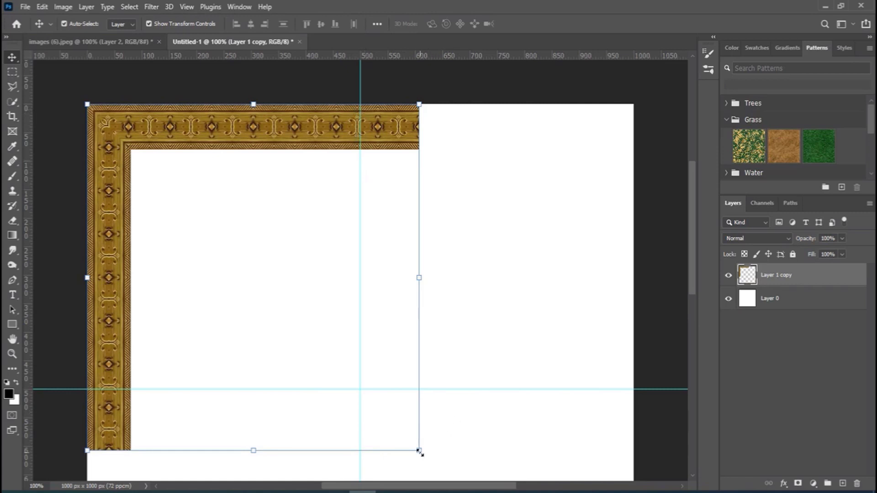
pyautogui.moveTo(419, 452); pyautogui.dragTo(410, 441)
pyautogui.moveTo(161, 134); pyautogui.dragTo(161, 133)
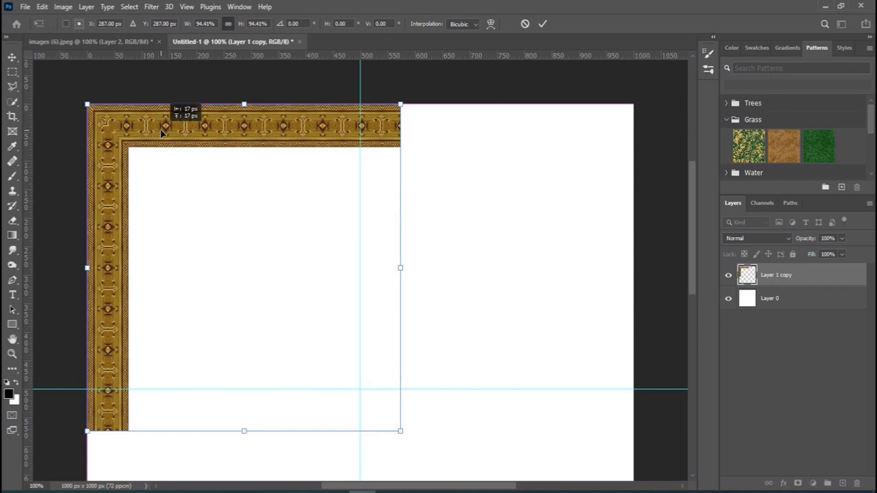
pyautogui.moveTo(398, 269); pyautogui.dragTo(396, 268)
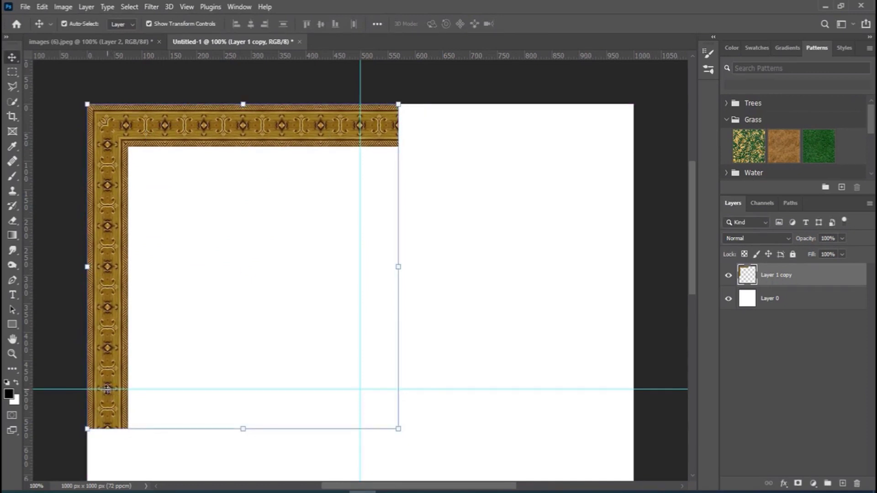
# Trim the L-shaped border at both center guides by deleting everything outside a rectangular selection of the upper-left quadrant
pyautogui.click(13, 71)
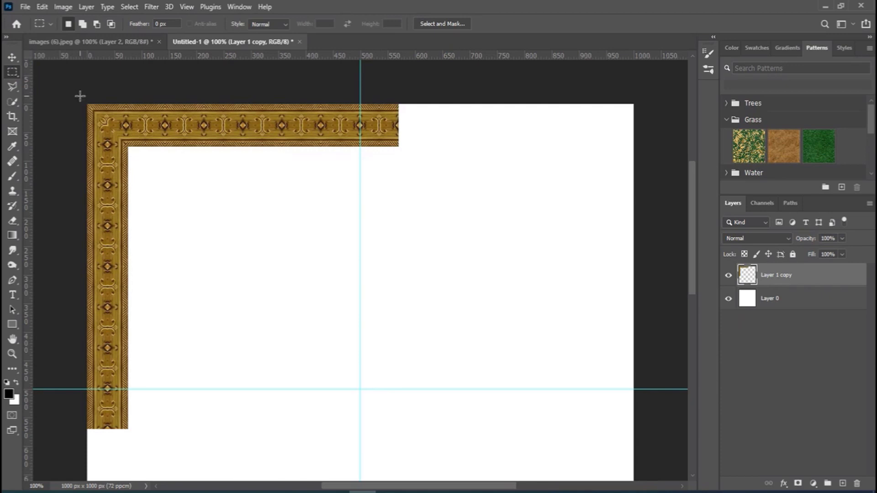
pyautogui.moveTo(79, 96); pyautogui.dragTo(359, 388)
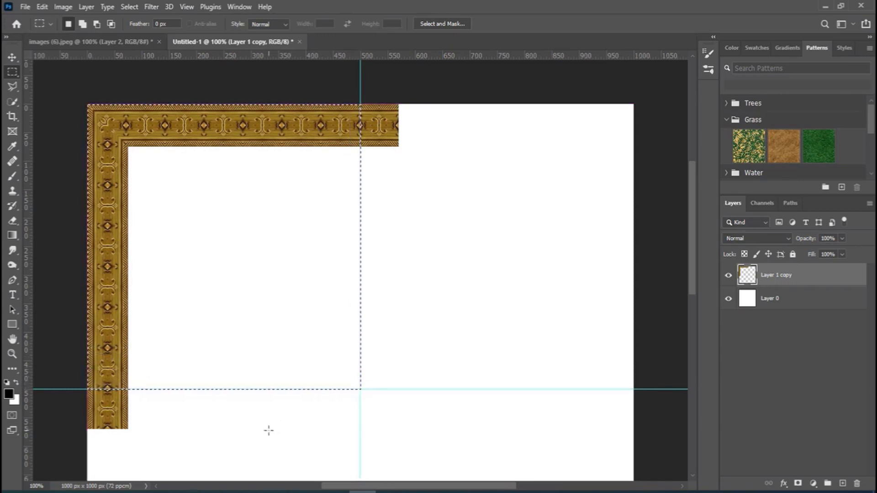
pyautogui.hotkey('ctrl', 'shift', 'i')
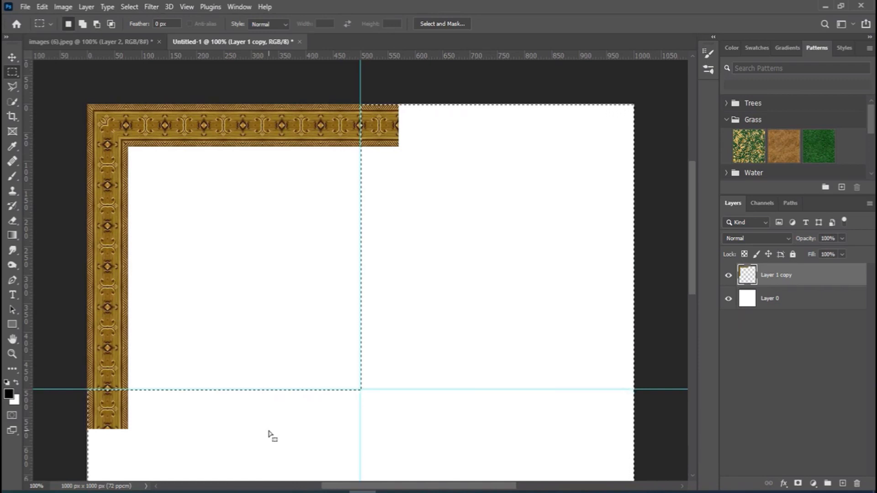
pyautogui.press('Delete')
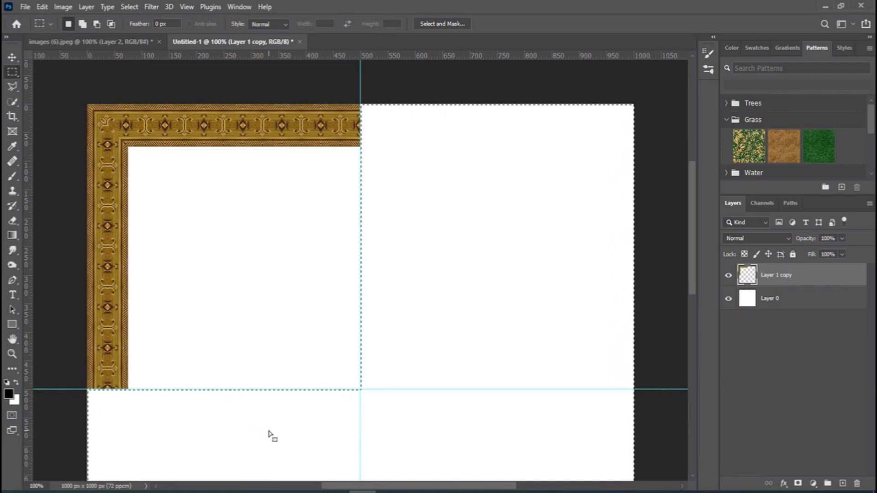
pyautogui.hotkey('ctrl', 'd')
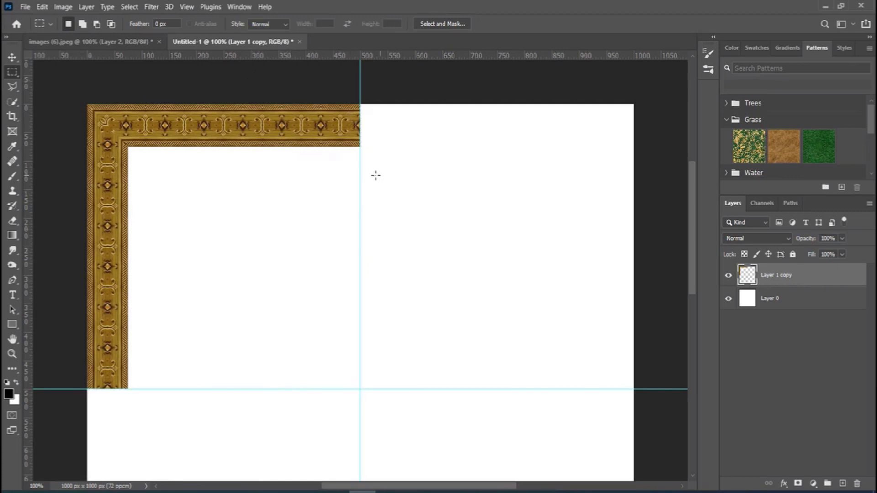
# Hide the transform controls and remove both center guides from the canvas
pyautogui.click(15, 56)
pyautogui.click(148, 24)
pyautogui.moveTo(361, 77); pyautogui.dragTo(25, 91)
pyautogui.moveTo(62, 389); pyautogui.dragTo(64, 54)
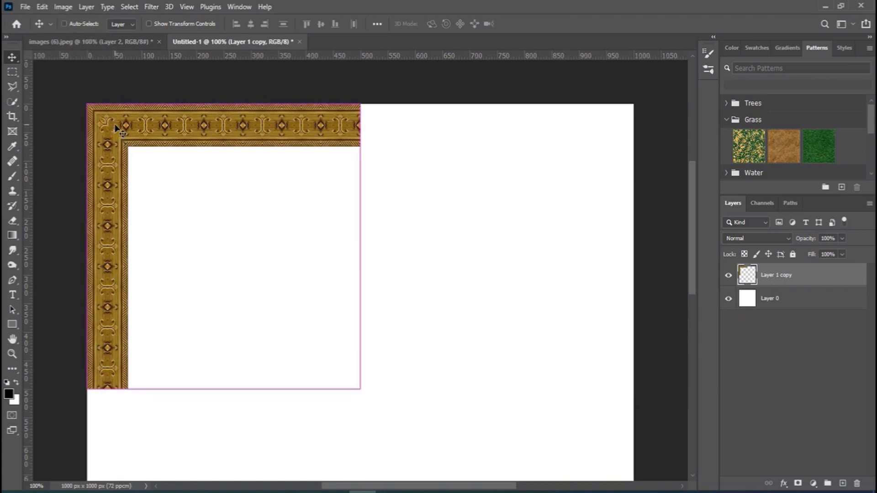
# Duplicate the quarter border into the canvas's upper-right quadrant, flipped horizontally, and merge it with the original
pyautogui.hotkey('ctrl', 'j')
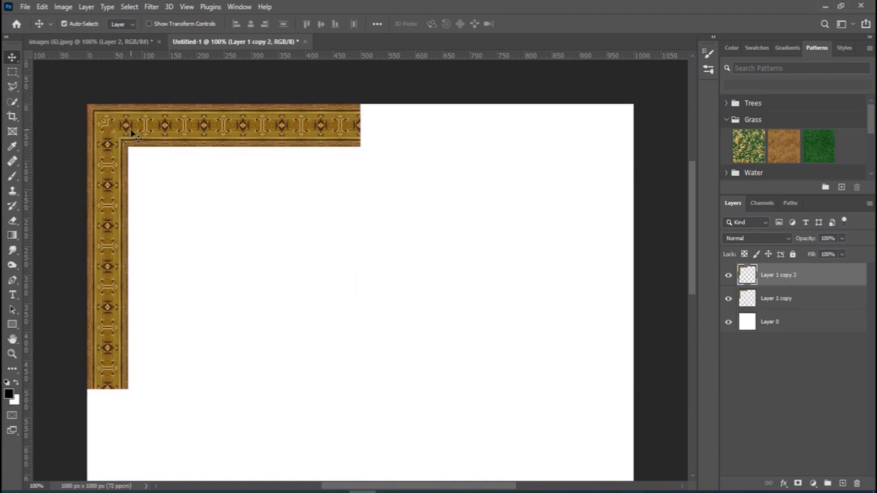
pyautogui.moveTo(124, 131); pyautogui.dragTo(401, 132)
pyautogui.click(42, 7)
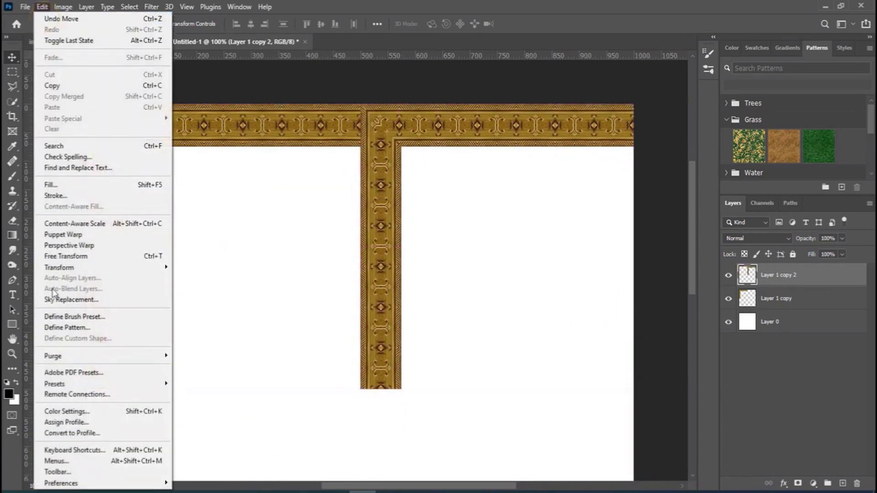
pyautogui.moveTo(57, 268)
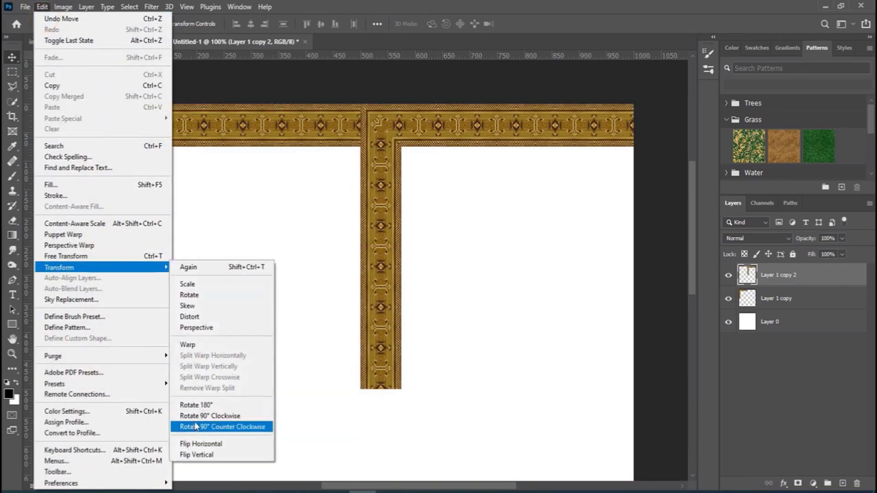
pyautogui.click(200, 444)
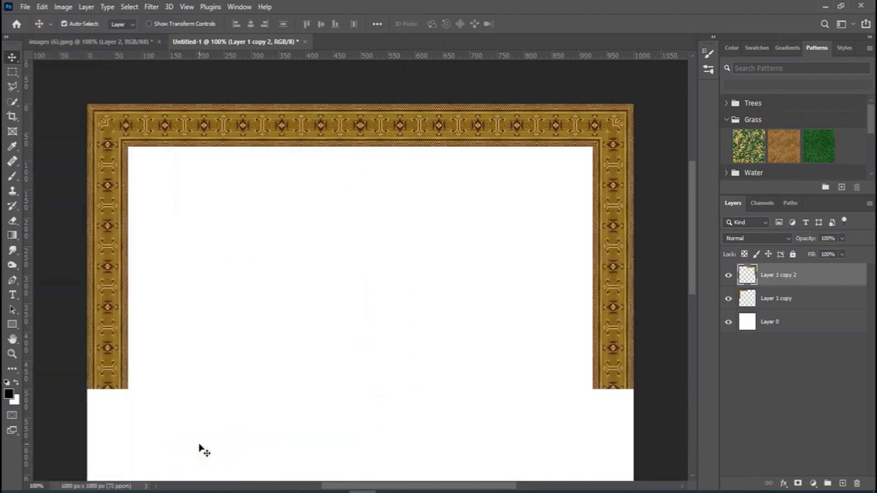
pyautogui.press('ctrl')
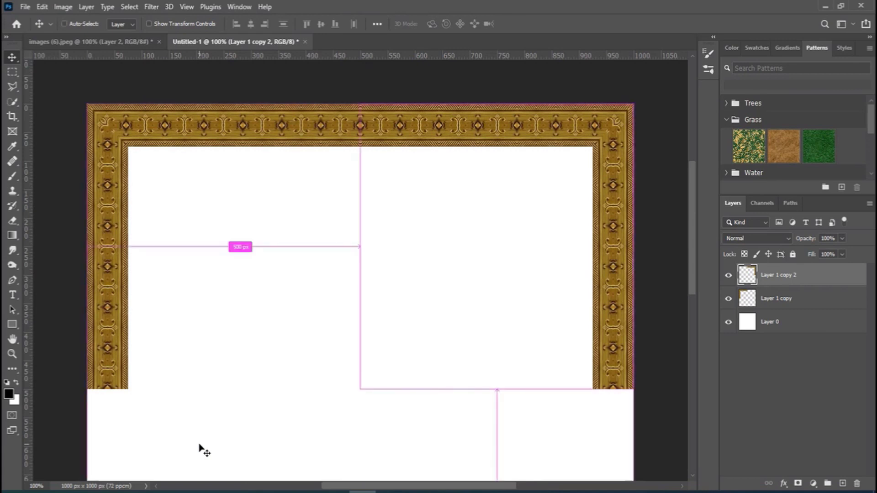
pyautogui.hotkey('ctrl', 'e')
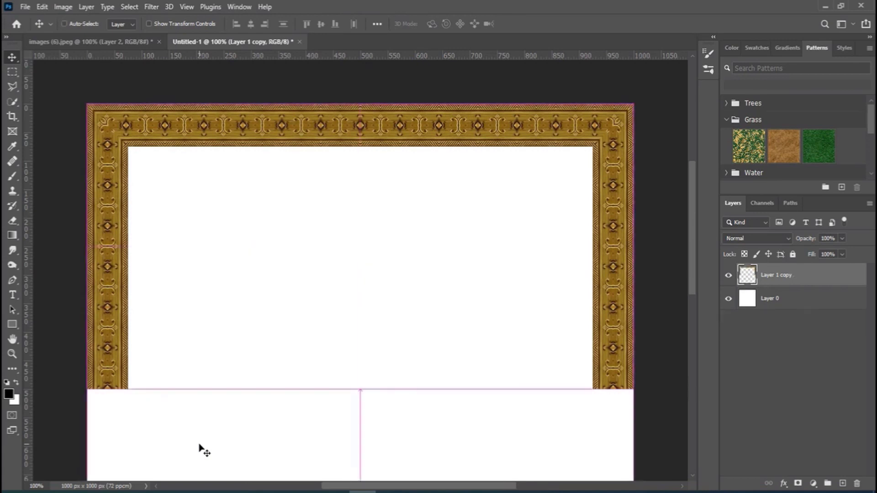
# Duplicate the upper half of the frame and place the copy in the lower half of the canvas
pyautogui.hotkey('ctrl', 'j')
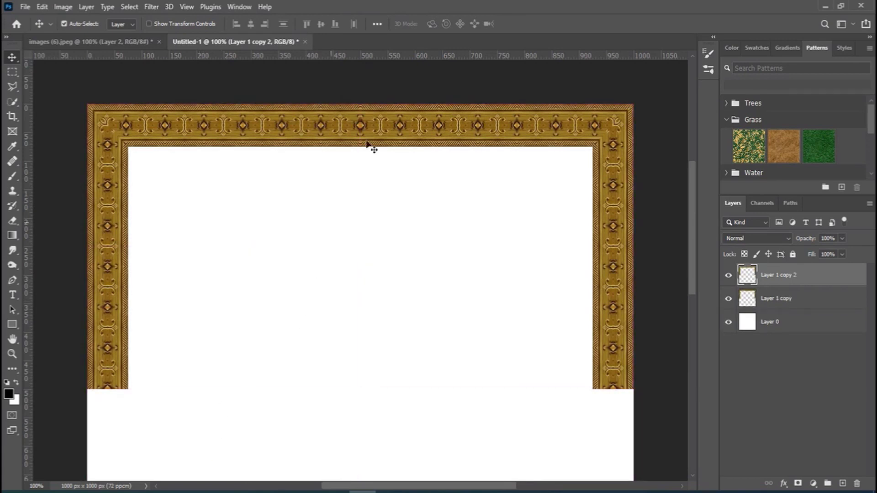
pyautogui.scroll(-1, 378, 127)
pyautogui.moveTo(378, 127); pyautogui.dragTo(373, 290)
pyautogui.scroll(-2, 379, 274)
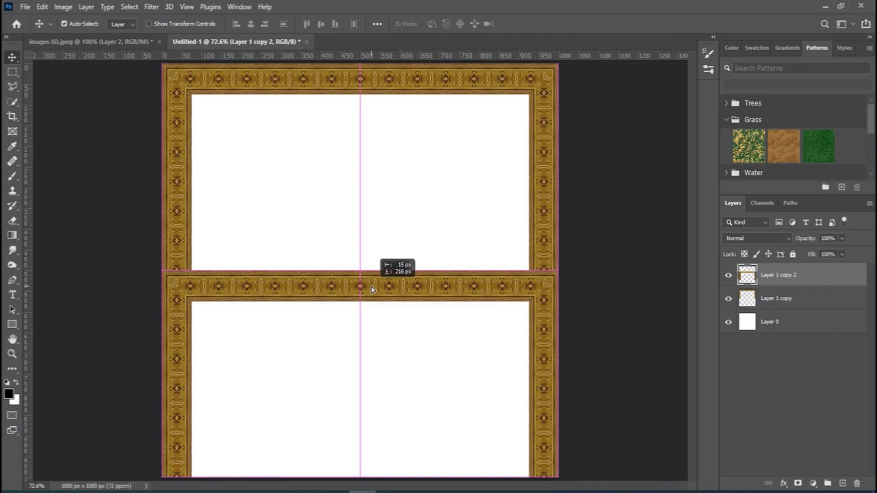
pyautogui.moveTo(373, 290); pyautogui.dragTo(373, 289)
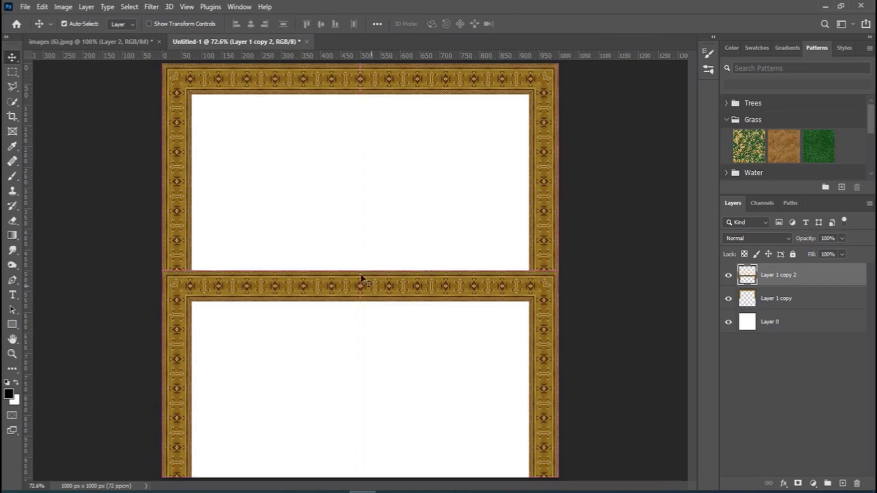
# Flip the lower copy vertically and merge it with the upper half into one frame layer
pyautogui.click(39, 9)
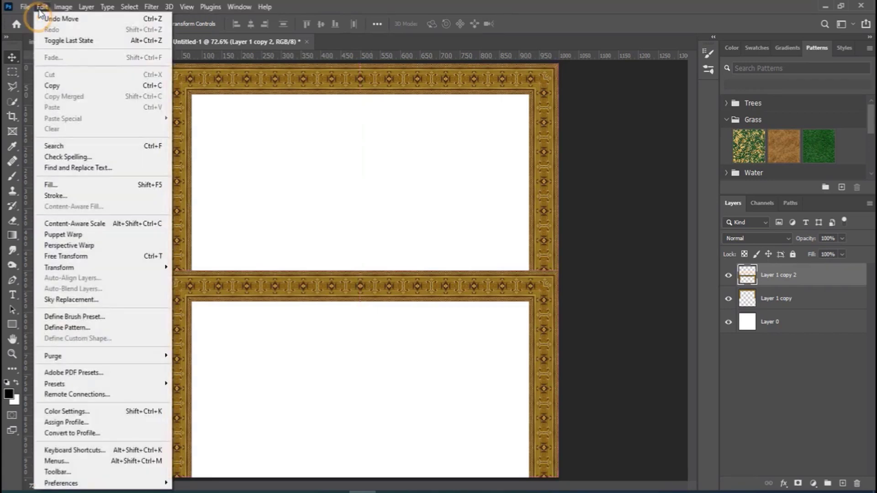
pyautogui.moveTo(61, 268)
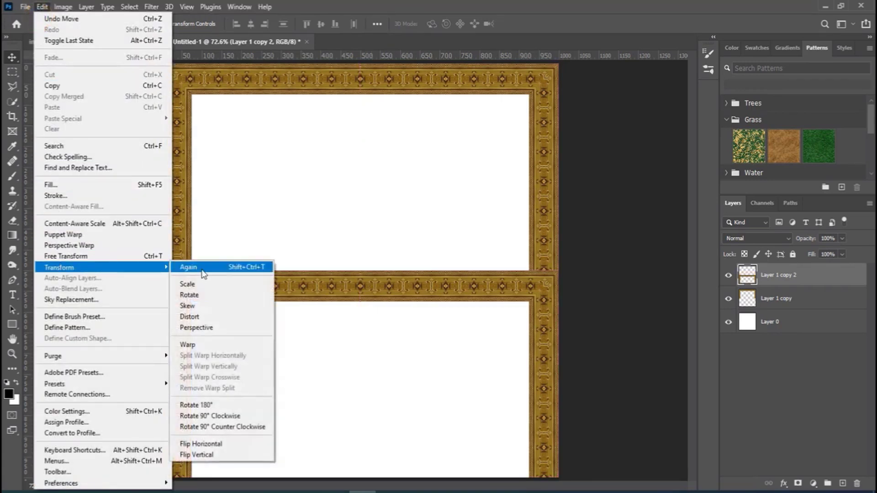
pyautogui.click(207, 456)
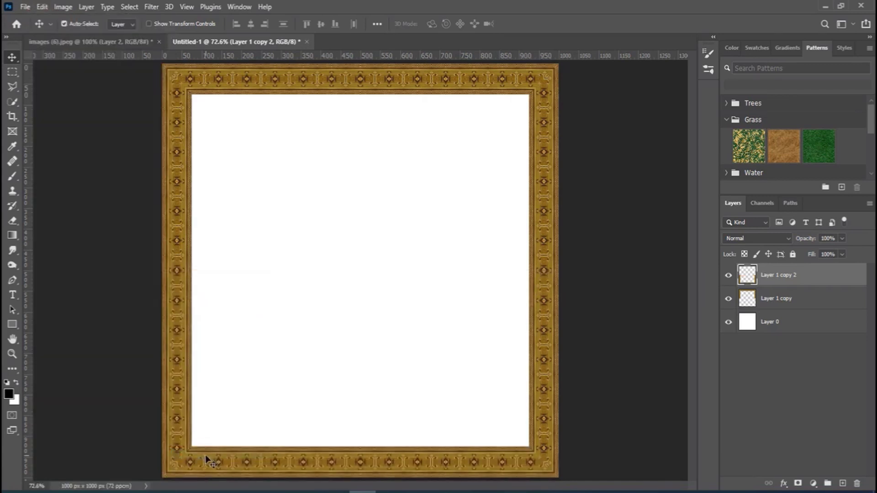
pyautogui.hotkey('ctrl', 'e')
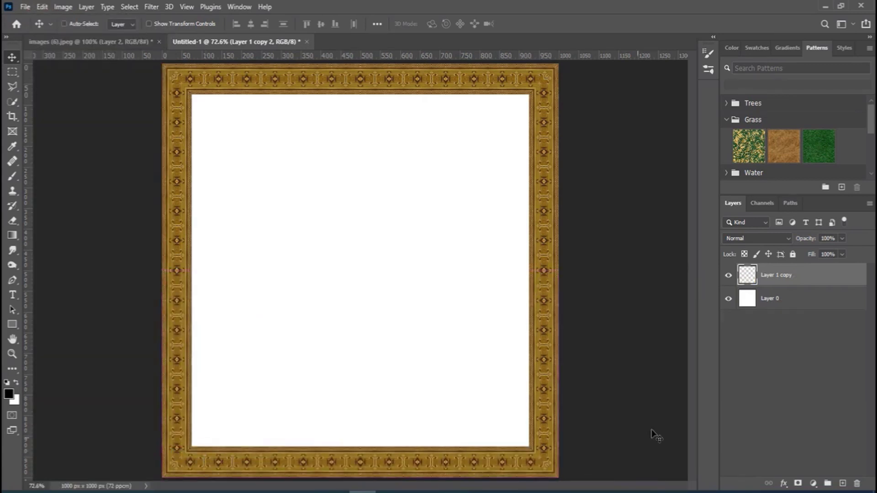
# Try moving the merged frame as one piece and undo the move
pyautogui.moveTo(544, 122); pyautogui.dragTo(504, 151)
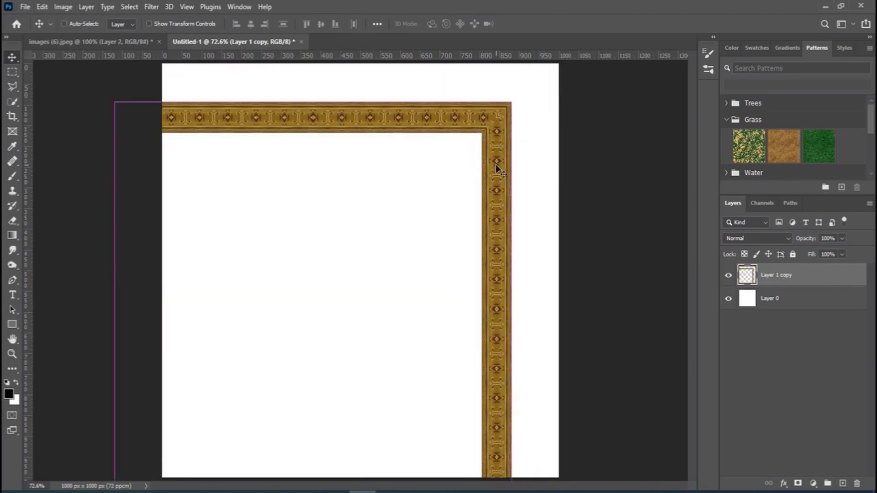
pyautogui.hotkey('ctrl', 'z')
pyautogui.scroll(1, 478, 144)
pyautogui.scroll(4, 464, 281)
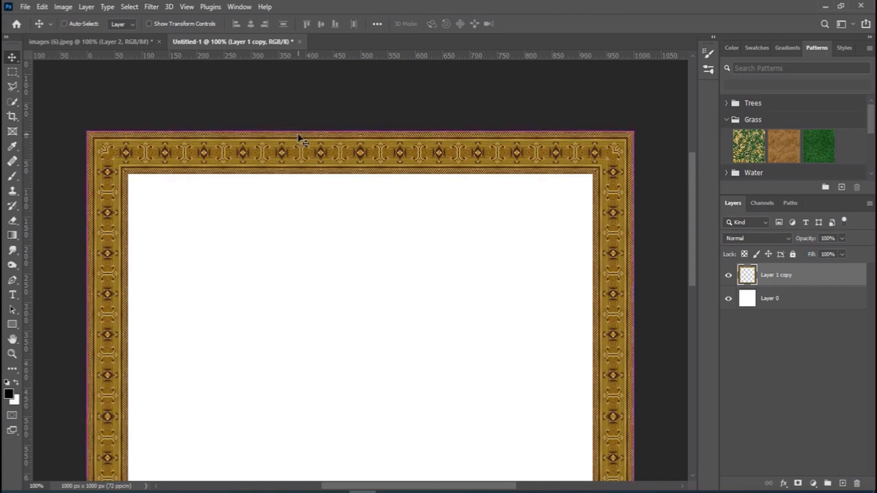
# Sharpen the frame using a duplicate layer with a High Pass filter of 1.0 pixel radius and Overlay blending
pyautogui.press('j')
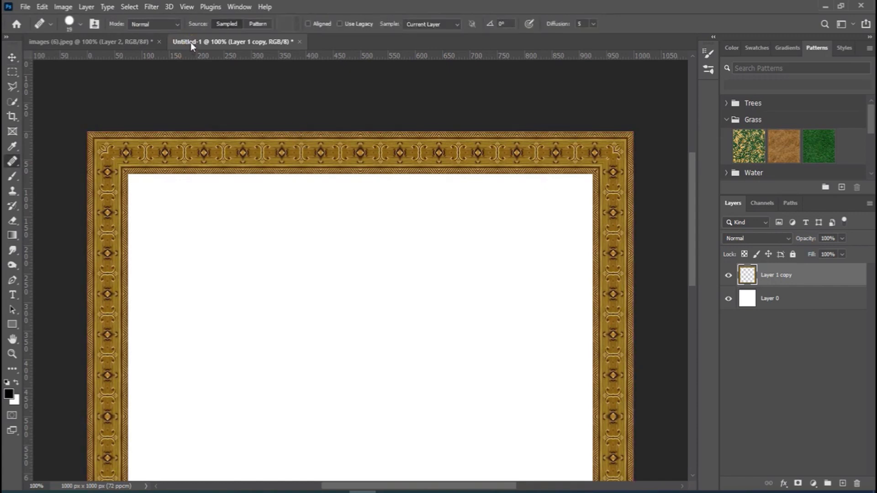
pyautogui.hotkey('ctrl', 'j')
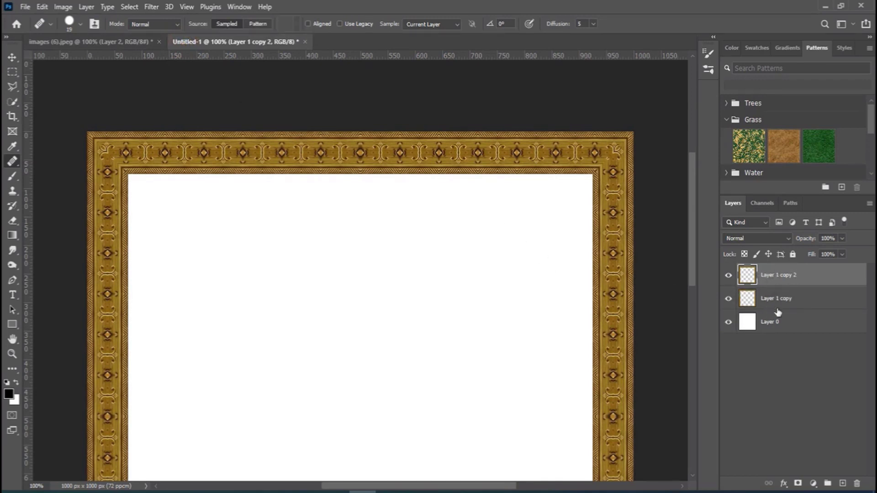
pyautogui.click(151, 7)
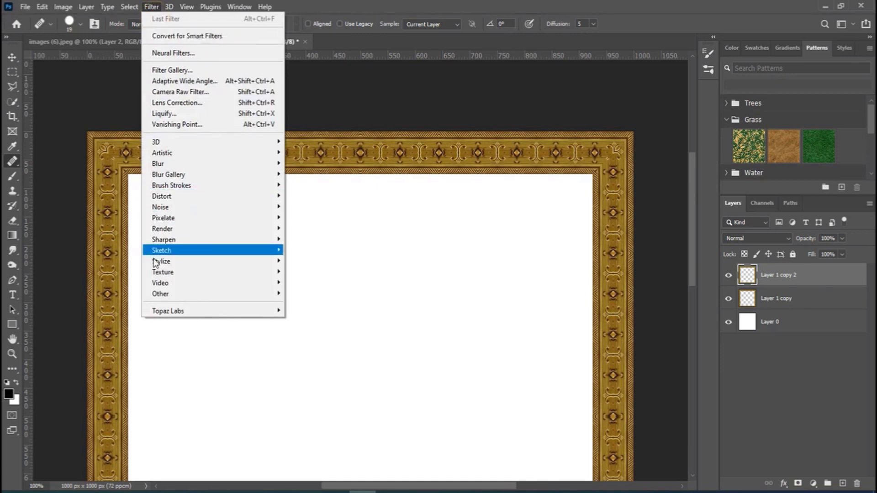
pyautogui.moveTo(160, 295)
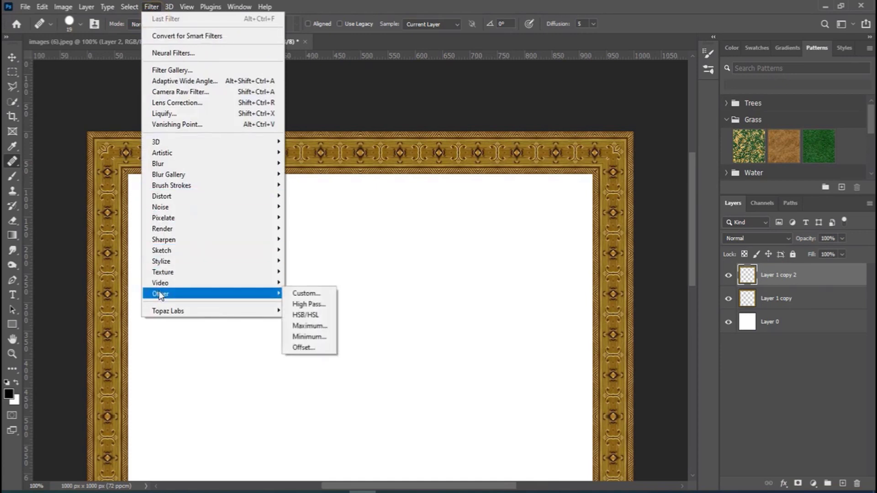
pyautogui.click(330, 304)
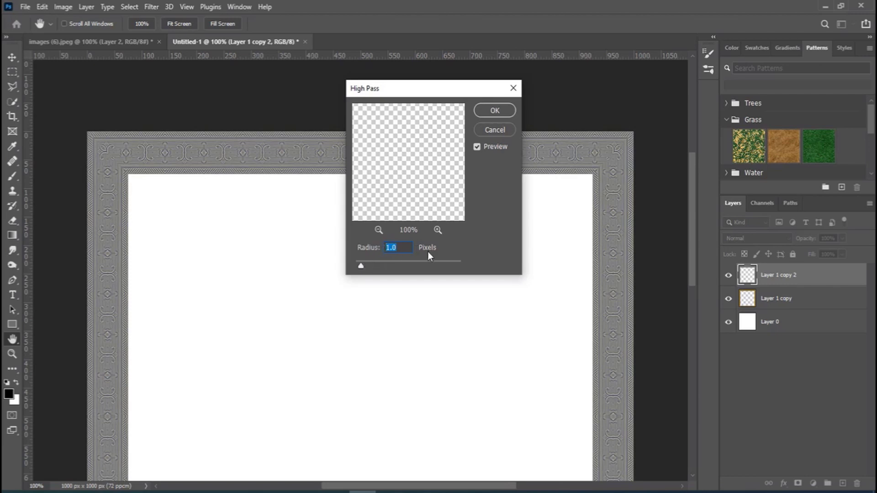
pyautogui.click(500, 111)
pyautogui.press('j')
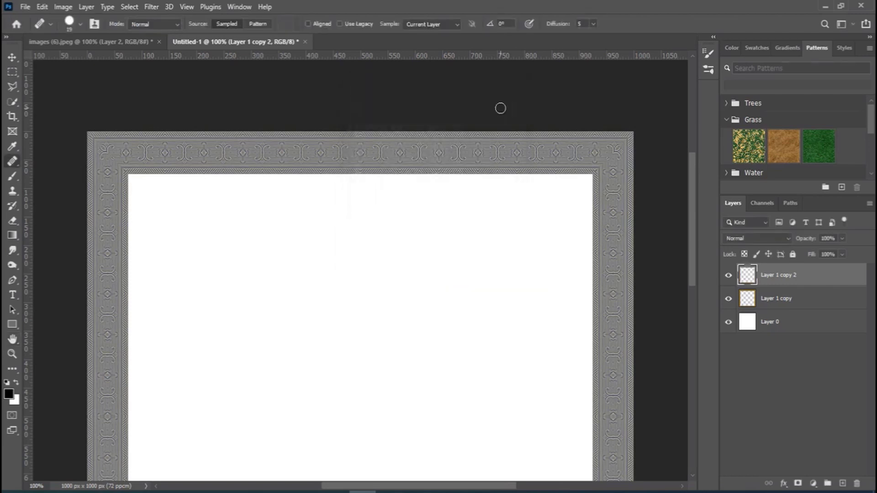
pyautogui.click(747, 240)
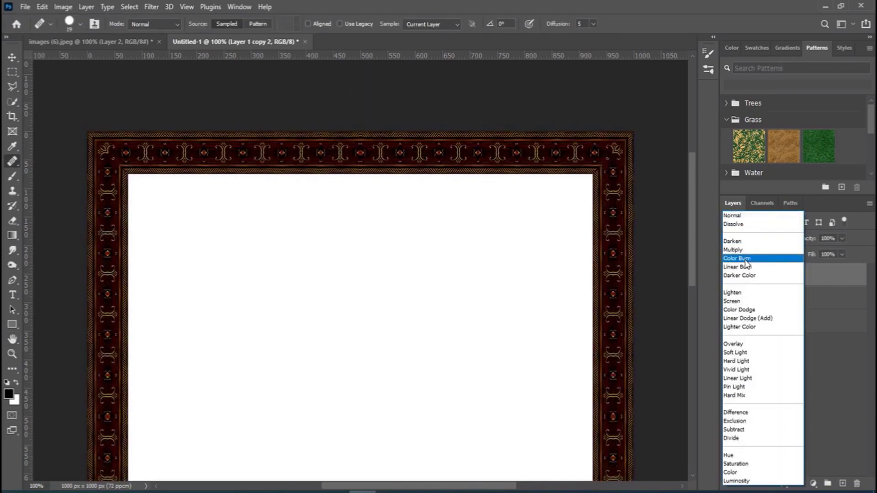
pyautogui.click(738, 344)
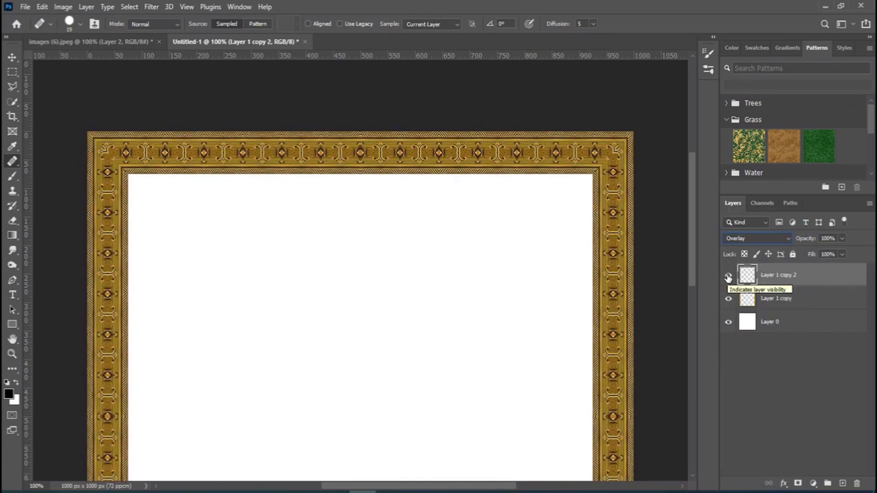
# Compare the frame with and without the Overlay sharpening layer, both up close and at a wider view
pyautogui.hotkey('ctrl', '+')
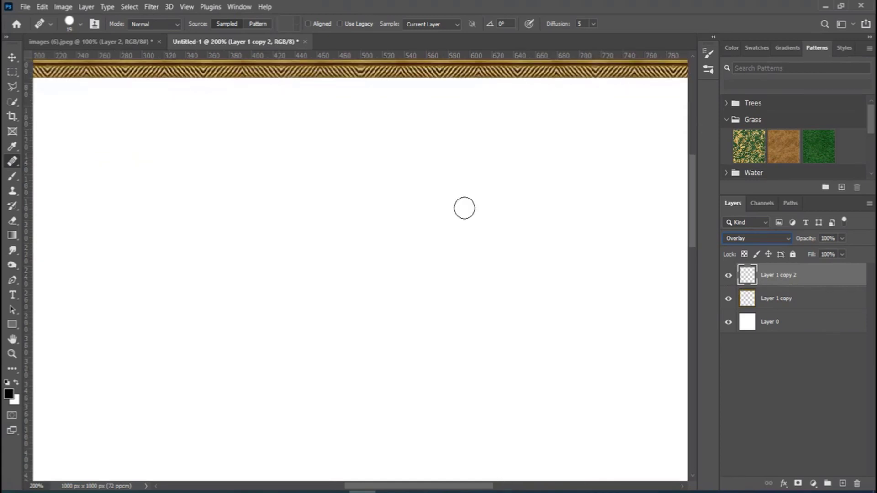
pyautogui.press('v')
pyautogui.scroll(3, 396, 222)
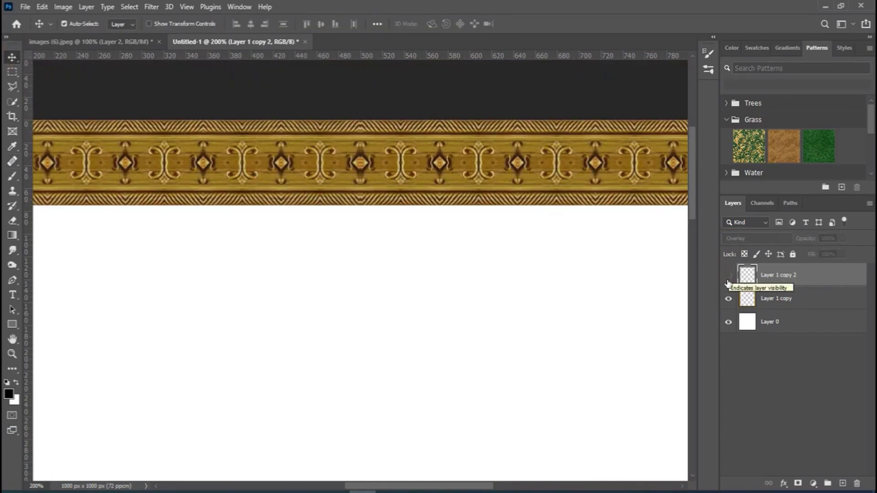
pyautogui.click(728, 274)
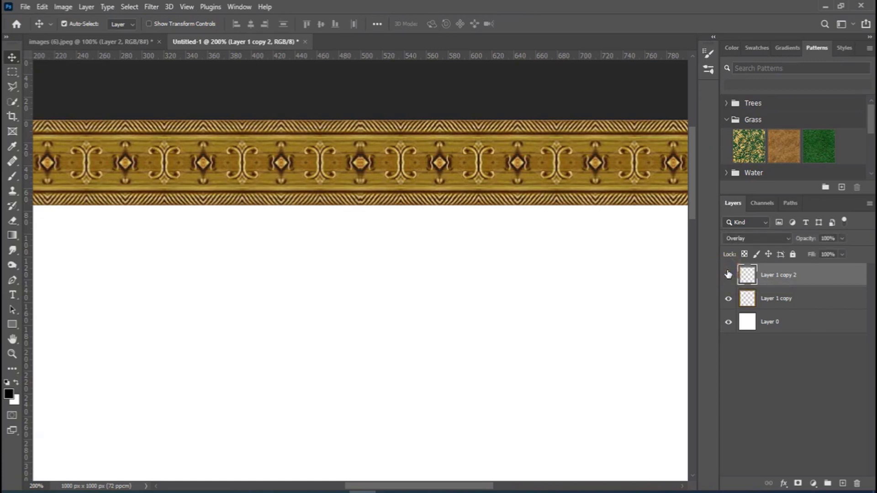
pyautogui.press('ctrl')
pyautogui.hotkey('ctrl', '-')
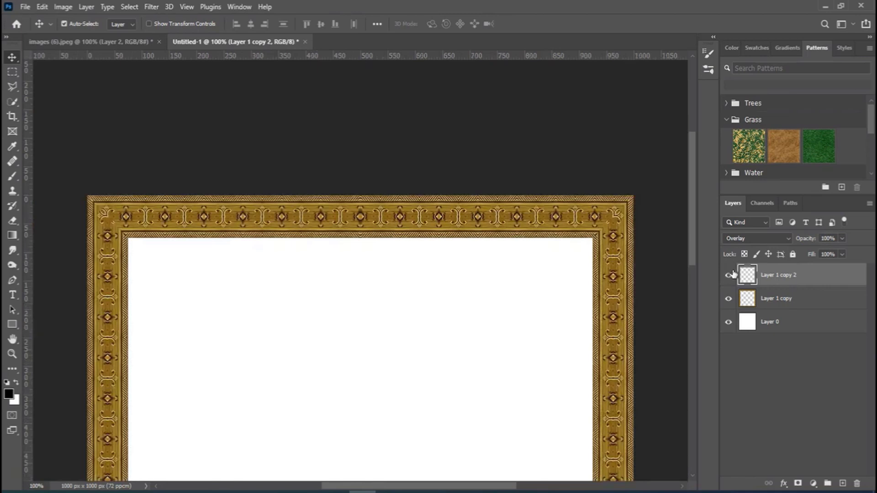
pyautogui.click(728, 275)
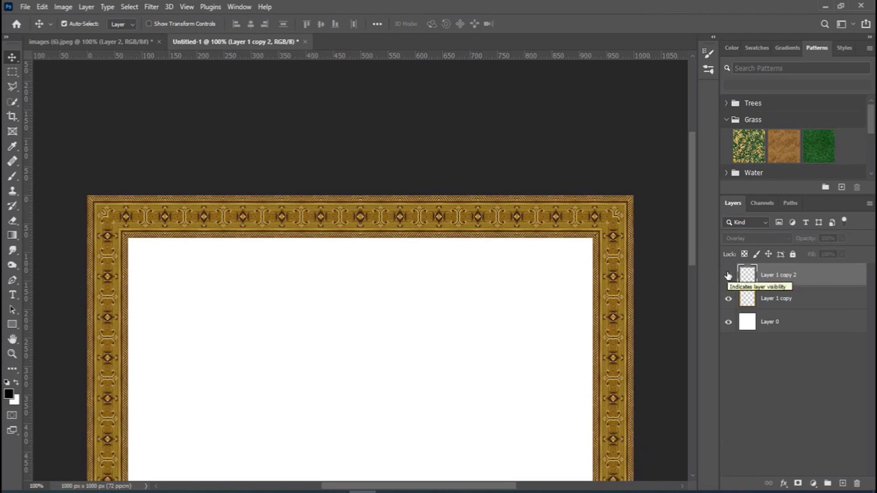
pyautogui.click(728, 276)
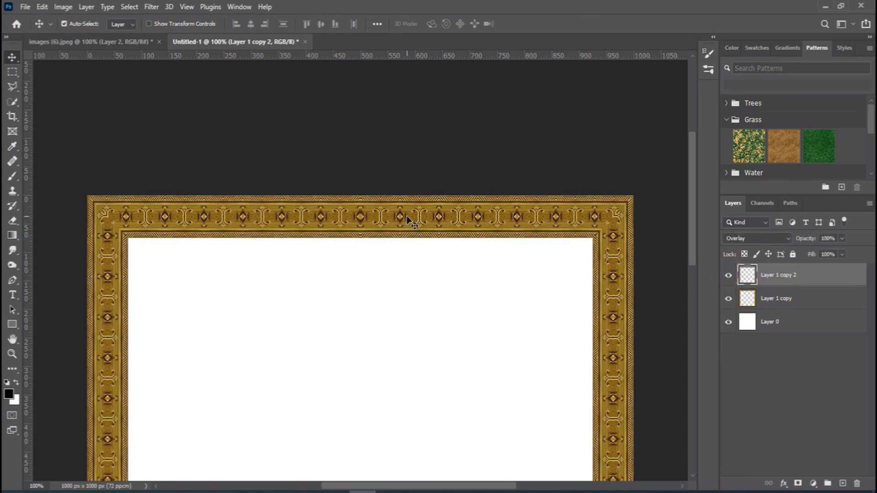
pyautogui.press('ctrl')
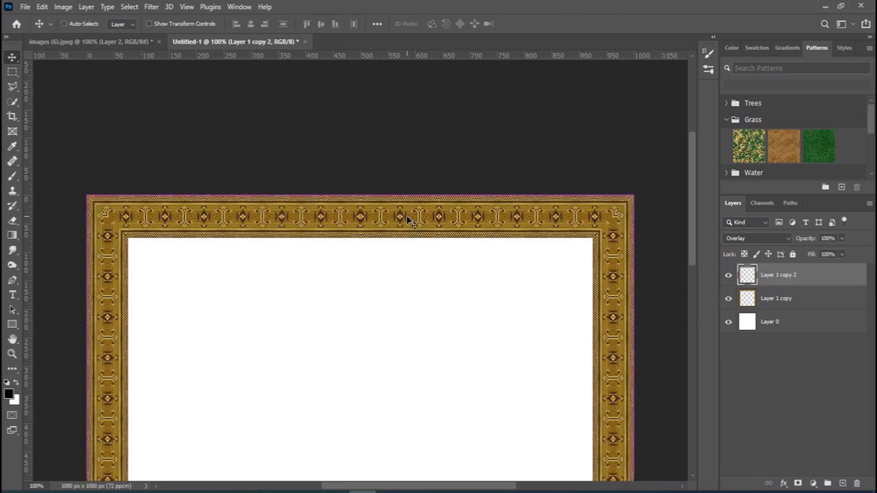
pyautogui.hotkey('ctrl', '0')
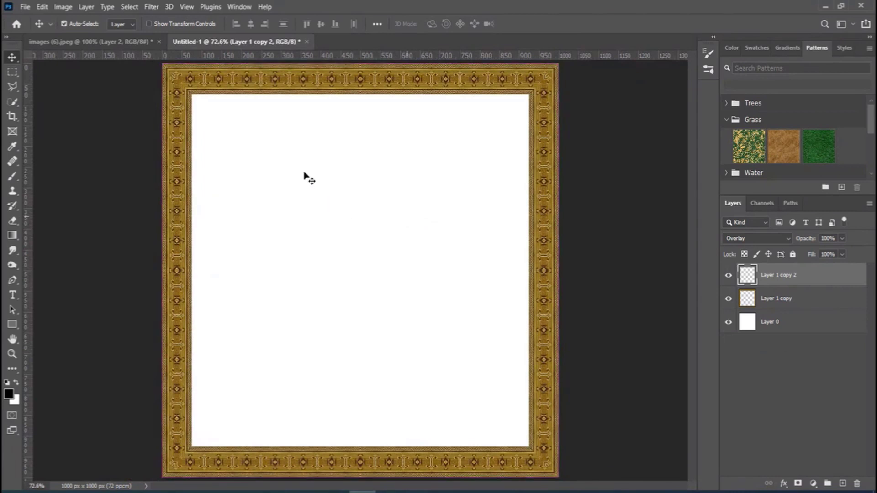
# In the images (6).jpeg document, show the Background and hide Layer 2 to view the original door photo, and return to Untitled-1
pyautogui.click(89, 42)
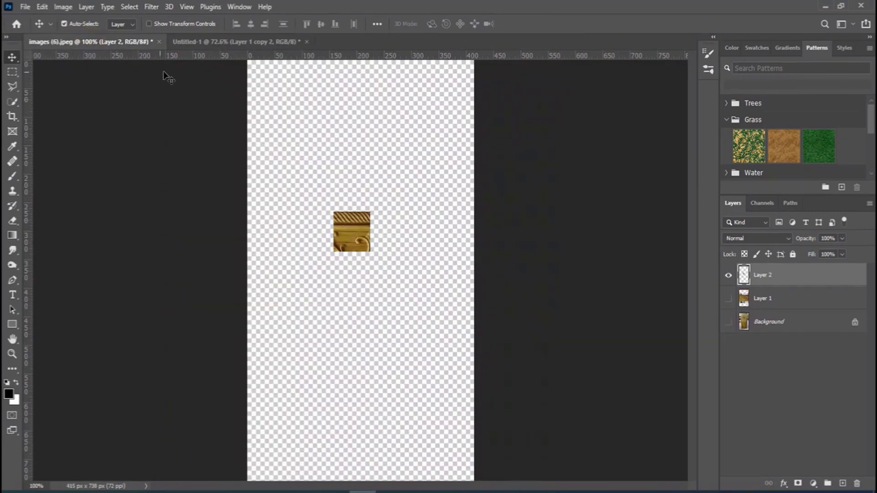
pyautogui.click(728, 322)
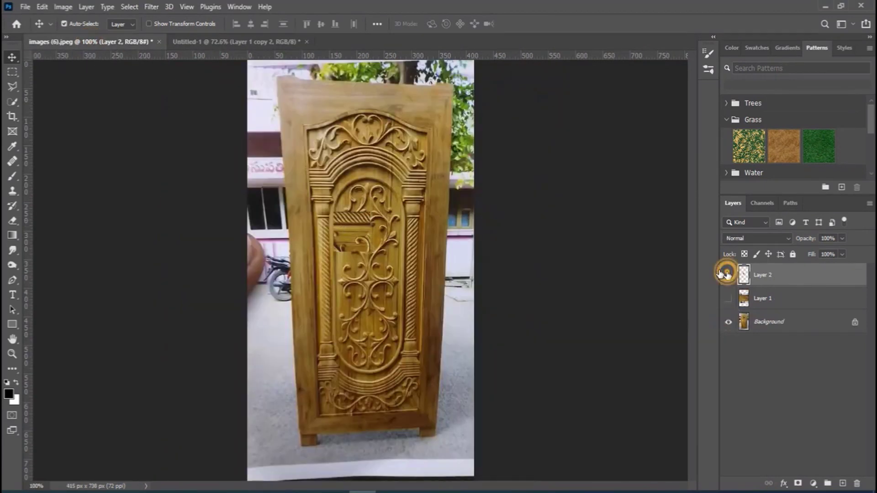
pyautogui.click(729, 275)
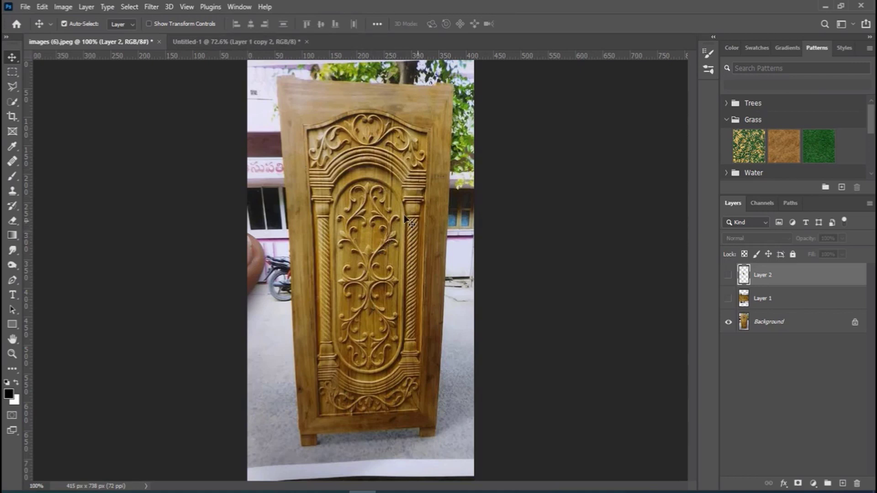
pyautogui.click(243, 39)
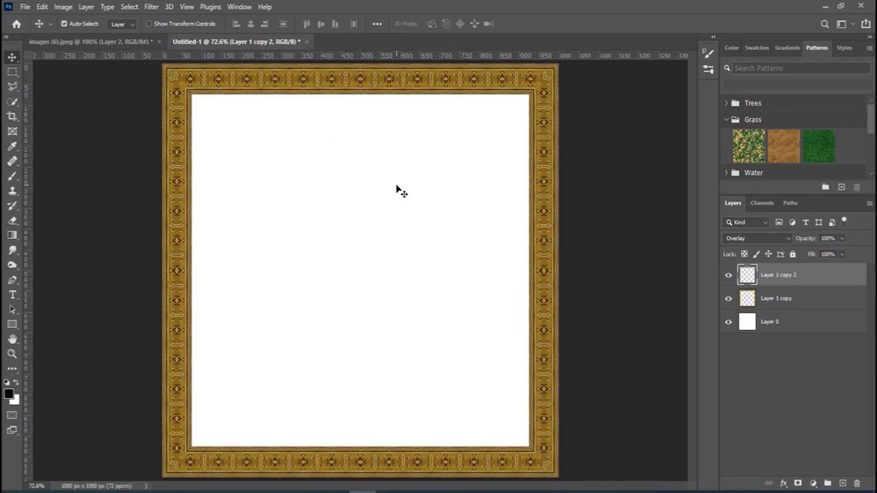
# Add a Solid Color fill layer directly above Layer 0, in a dark brown darkened from a color sampled on the frame
pyautogui.press('ctrl')
pyautogui.click(769, 323)
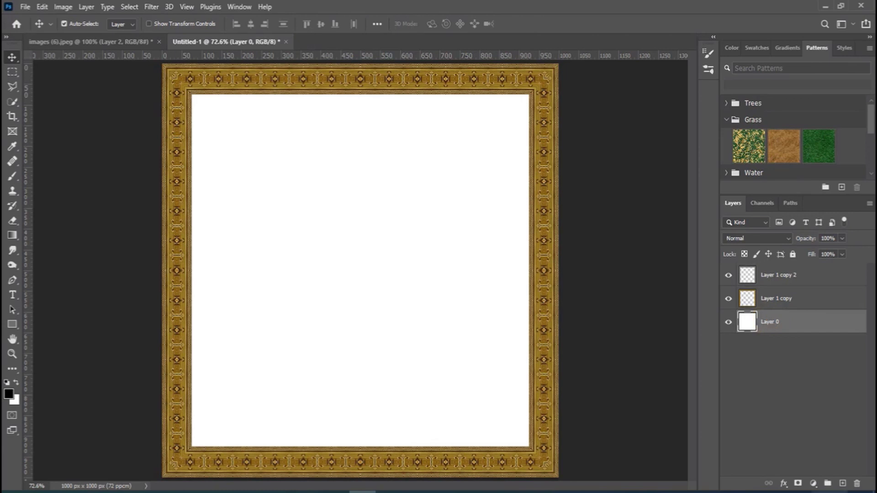
pyautogui.click(813, 483)
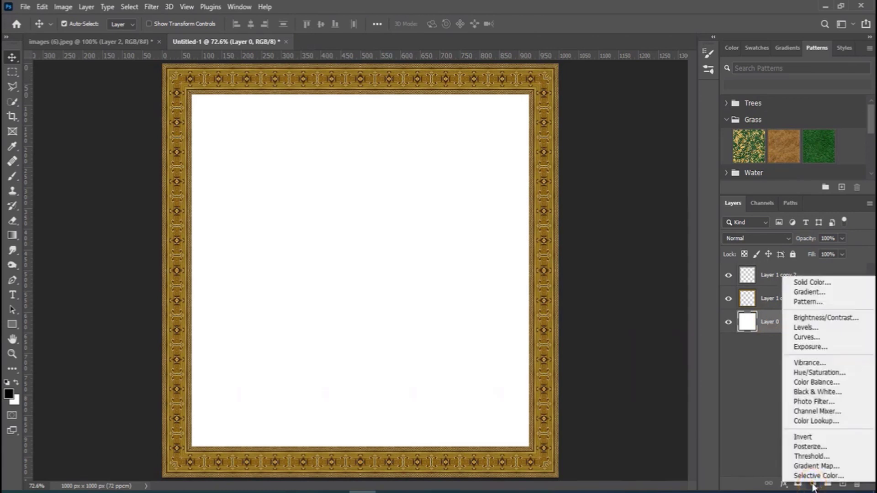
pyautogui.click(802, 284)
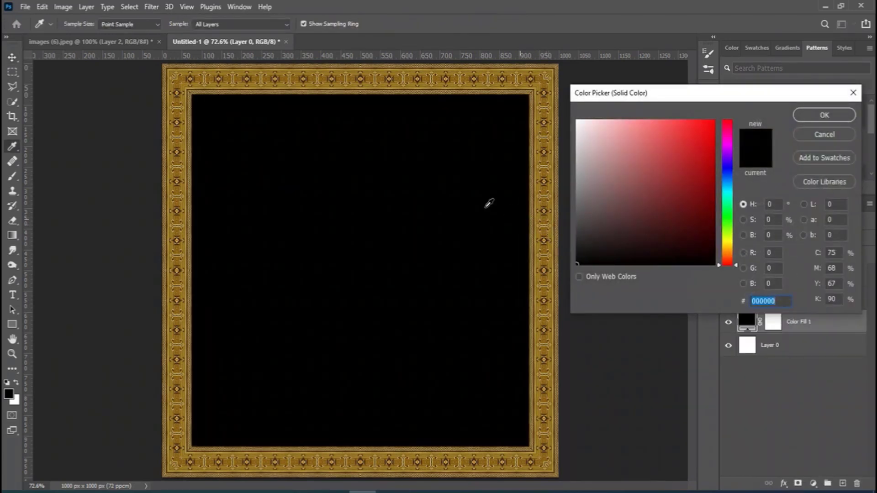
pyautogui.click(542, 198)
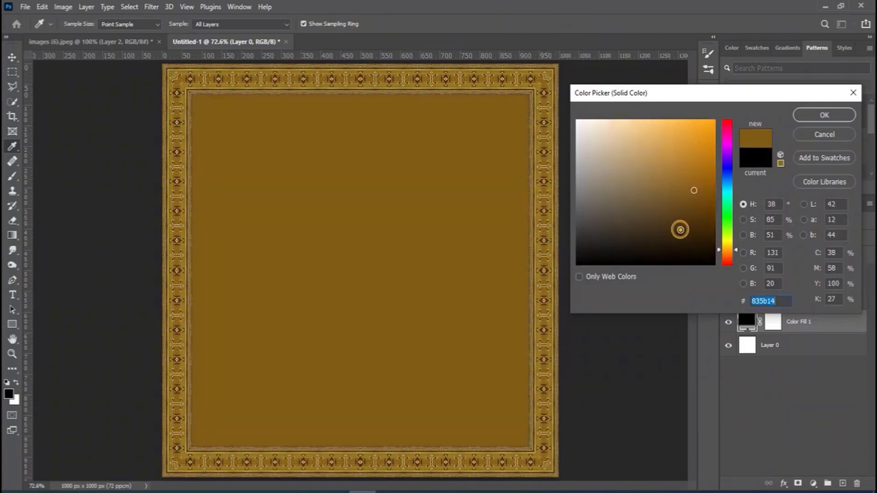
pyautogui.click(680, 230)
pyautogui.click(824, 115)
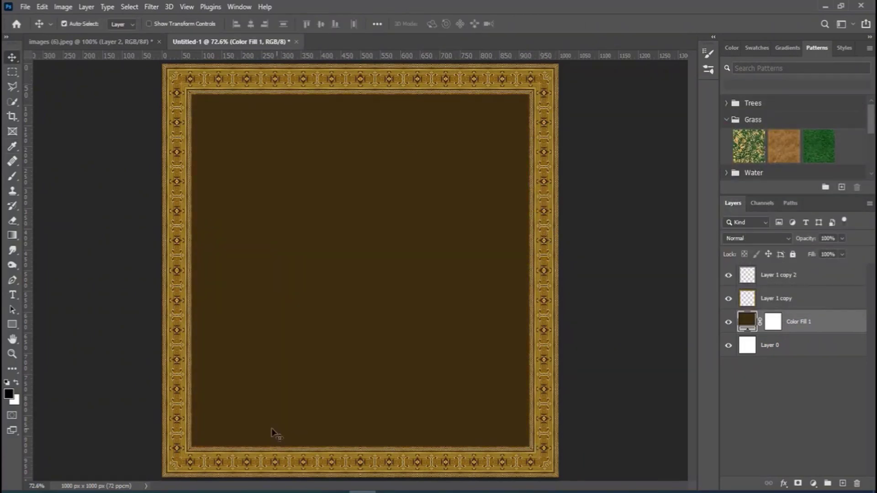